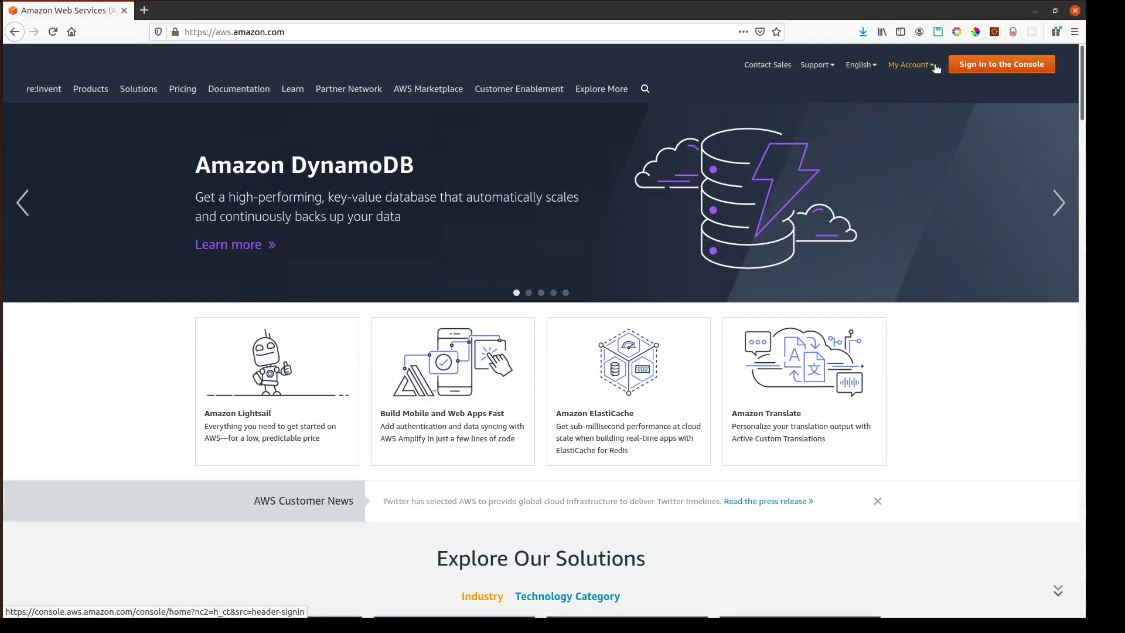
- Sign in to the AWS Management Console and open the EC2 service
{"action": "mouse_move", "coordinate": [912, 66]}
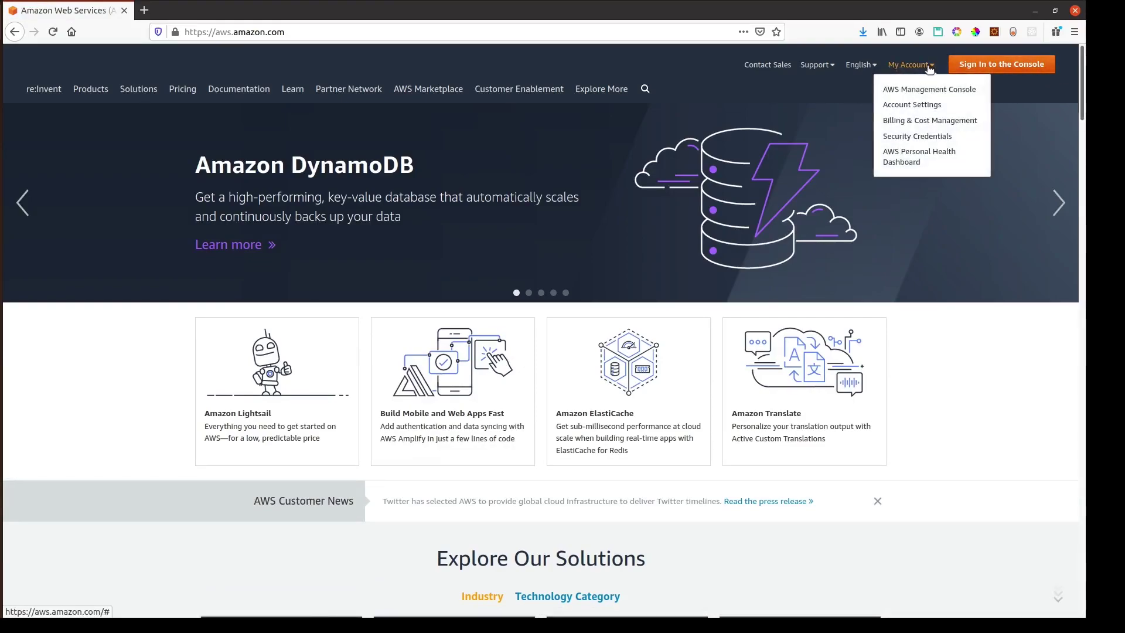
{"action": "left_click", "coordinate": [1013, 63]}
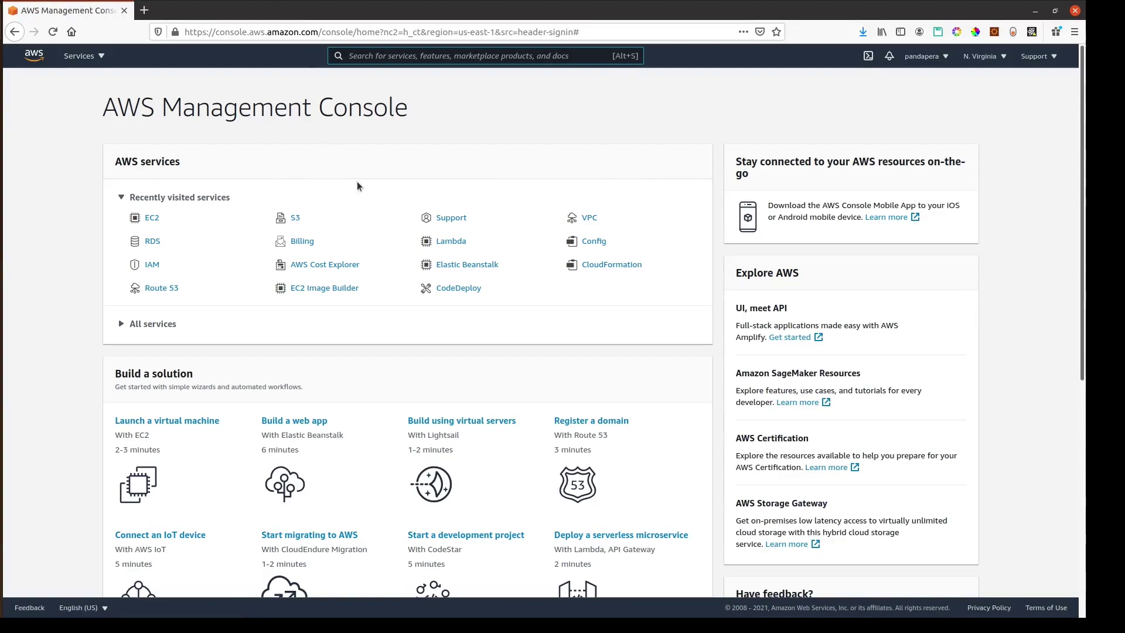
{"action": "left_click", "coordinate": [100, 56]}
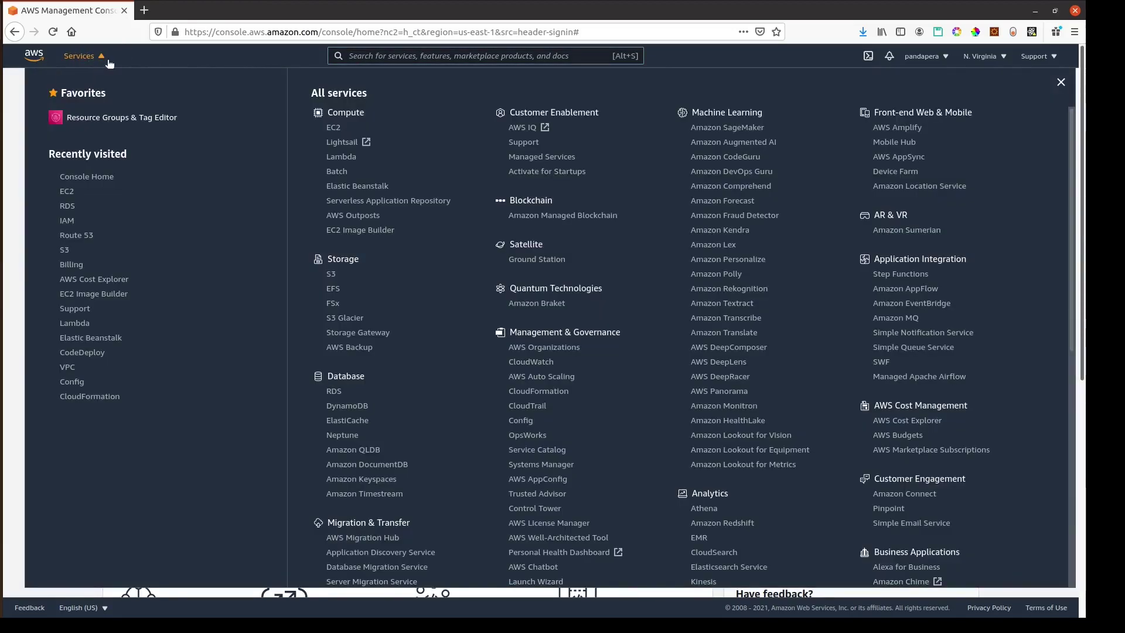
{"action": "left_click", "coordinate": [337, 131]}
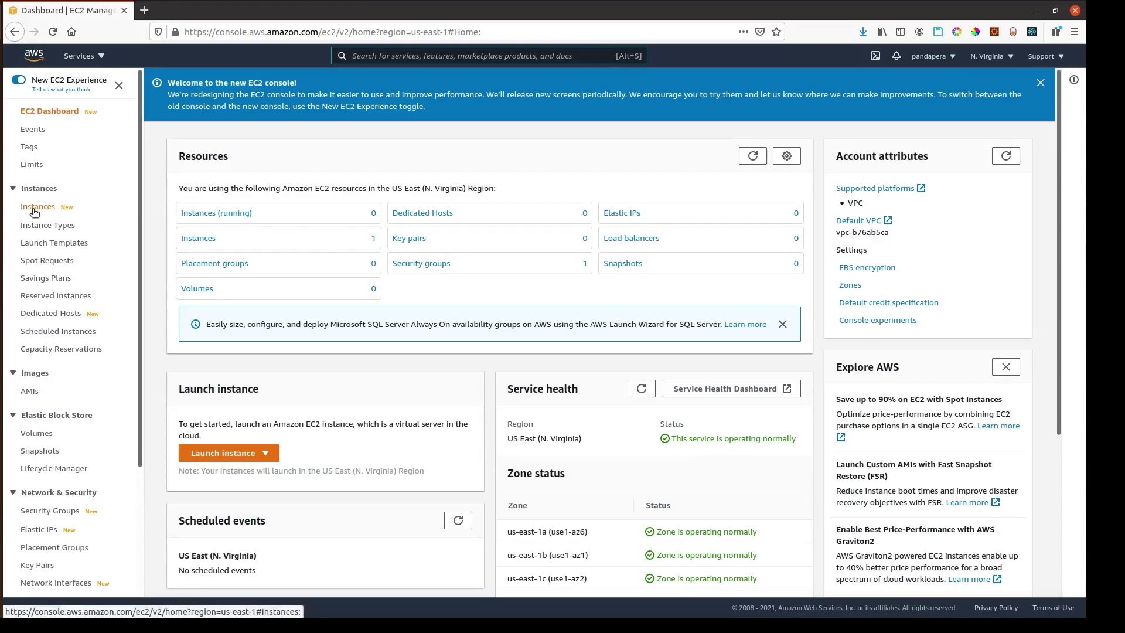
- Start a new instance launch, limit the images to free tier only, and select Ubuntu Server 20.04 LTS, 64-bit (x86)
{"action": "left_click", "coordinate": [229, 460]}
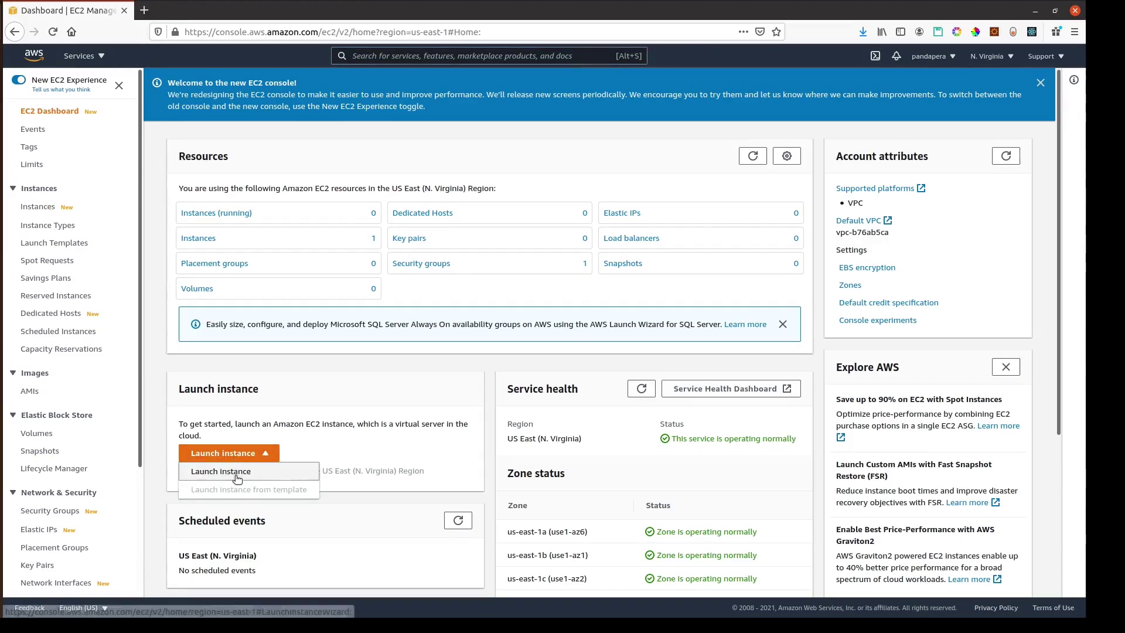
{"action": "left_click", "coordinate": [236, 477]}
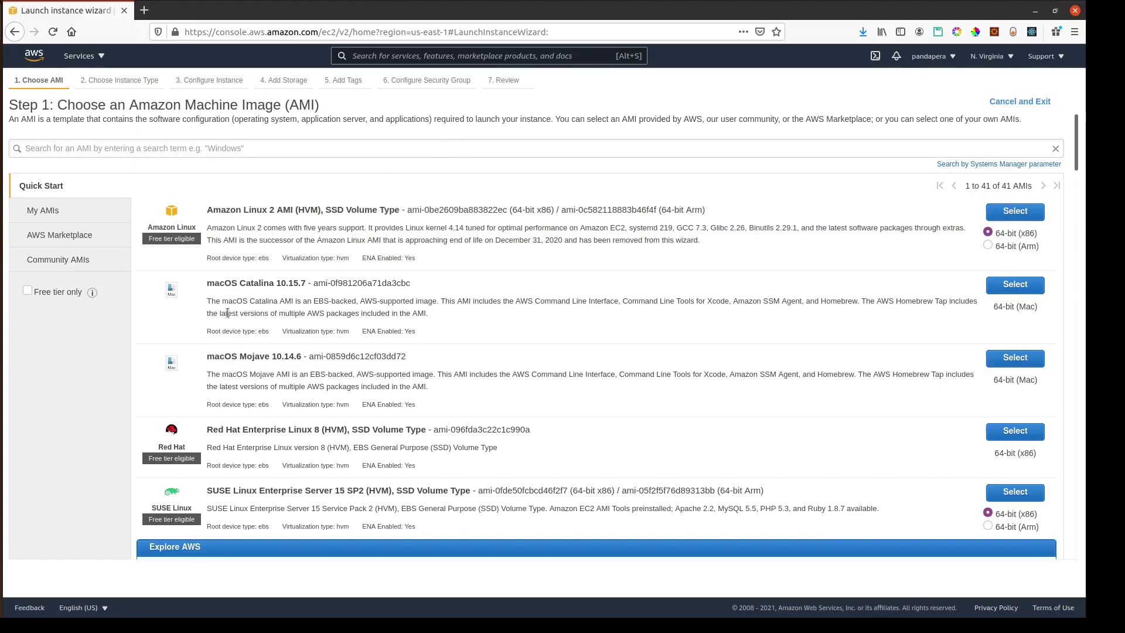
{"action": "left_click", "coordinate": [27, 291]}
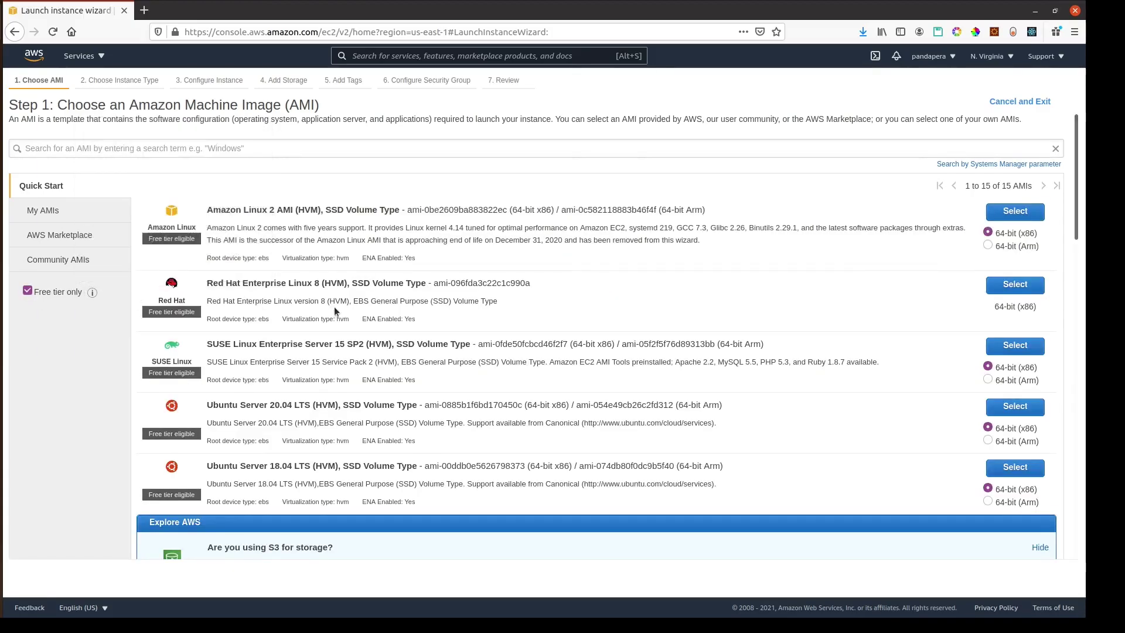
{"action": "scroll", "coordinate": [409, 384], "scroll_direction": "down", "scroll_amount": 1}
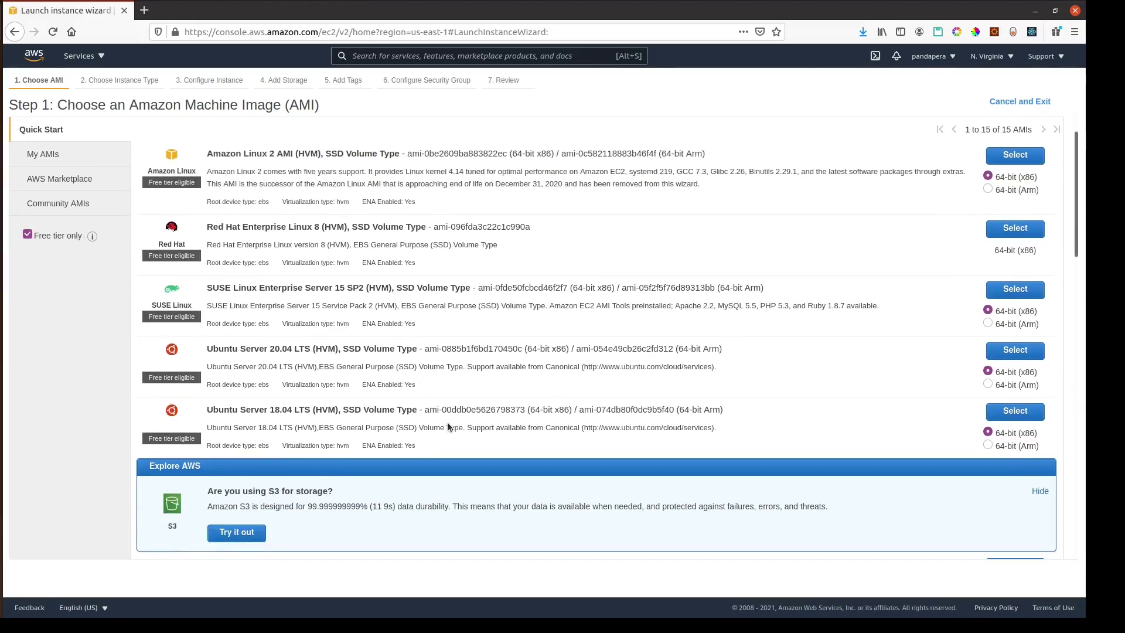
{"action": "scroll", "coordinate": [220, 407], "scroll_direction": "up", "scroll_amount": 1}
{"action": "left_click_drag", "start_coordinate": [208, 406], "coordinate": [410, 406]}
{"action": "left_click", "coordinate": [410, 405]}
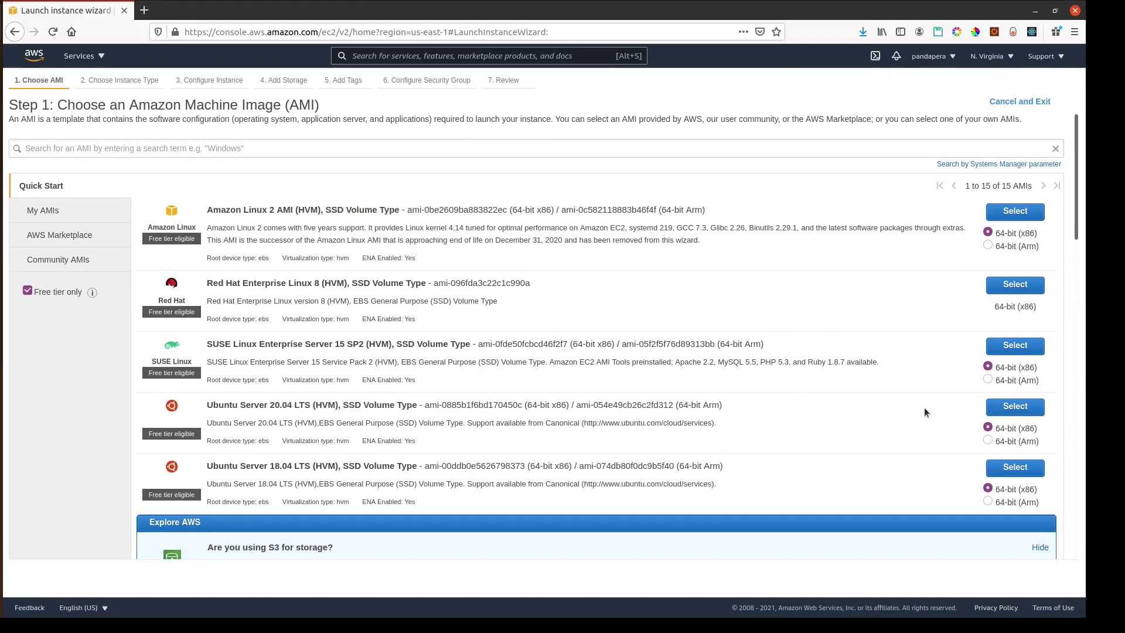
{"action": "left_click", "coordinate": [1014, 407]}
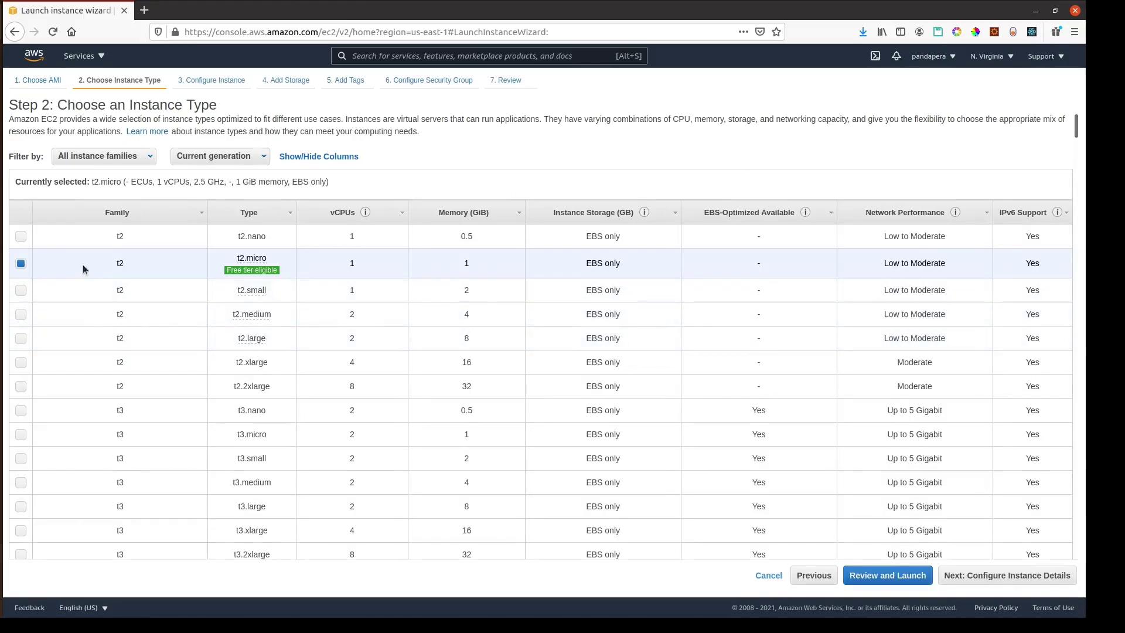
- Keep the t2.micro type, default instance details, 8 GiB root volume and no tags, proceeding to the security group configuration
{"action": "left_click", "coordinate": [252, 271]}
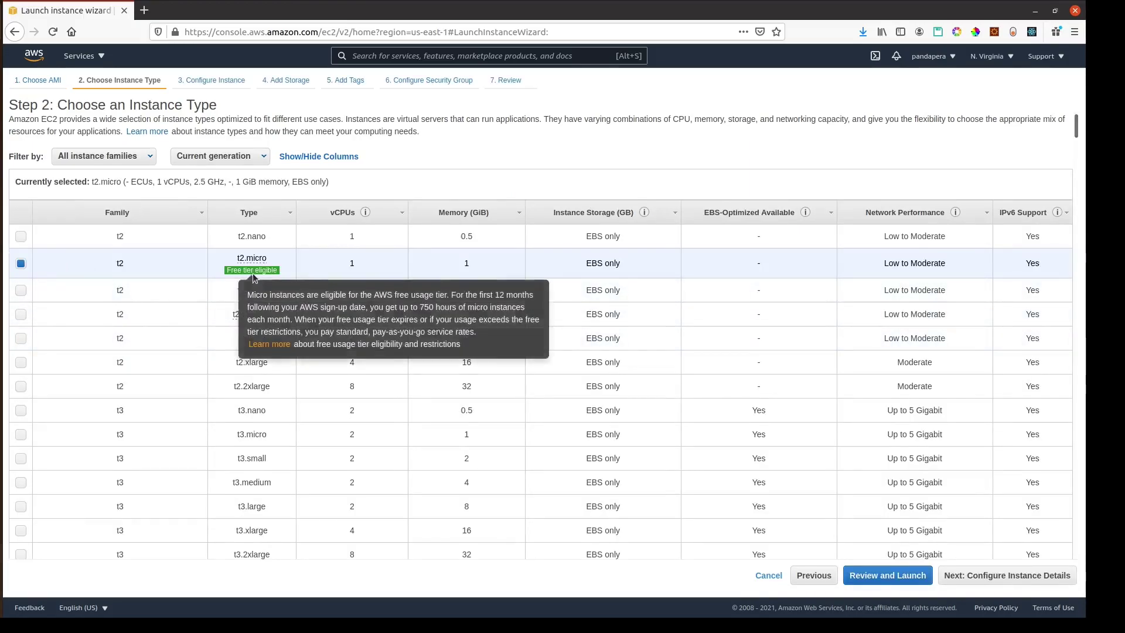
{"action": "left_click", "coordinate": [1002, 576]}
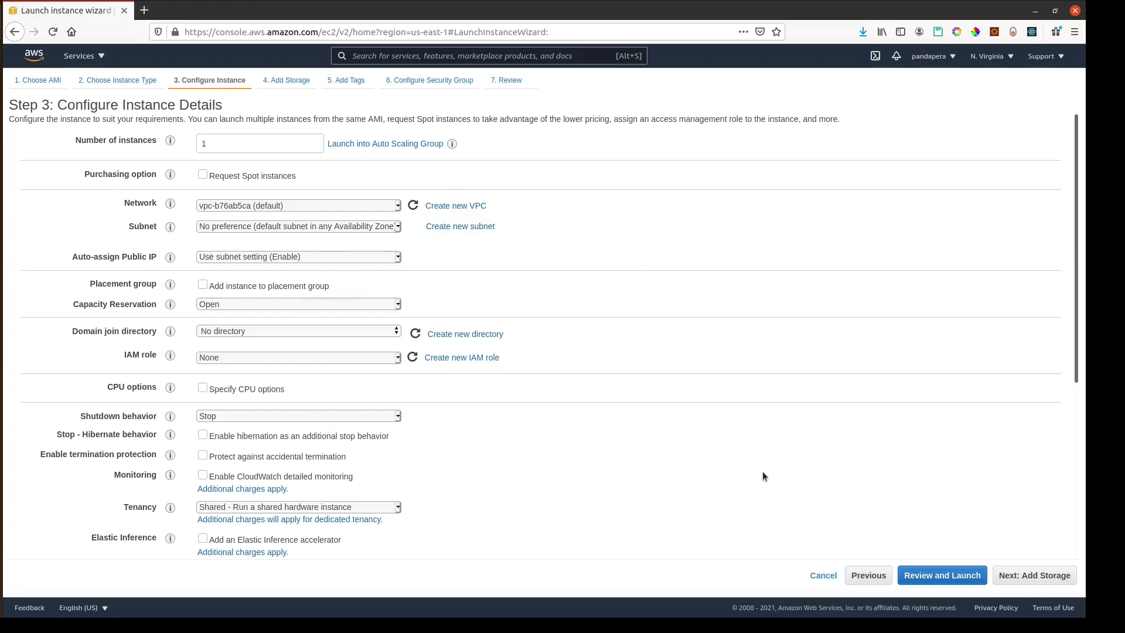
{"action": "left_click", "coordinate": [1032, 576]}
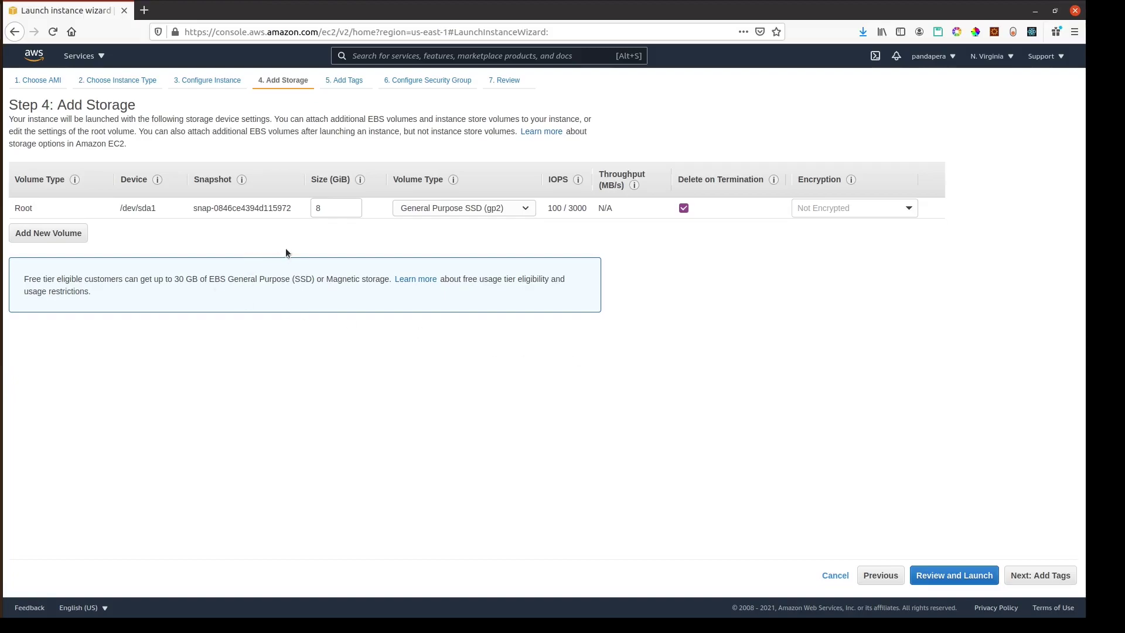
{"action": "left_click", "coordinate": [321, 215]}
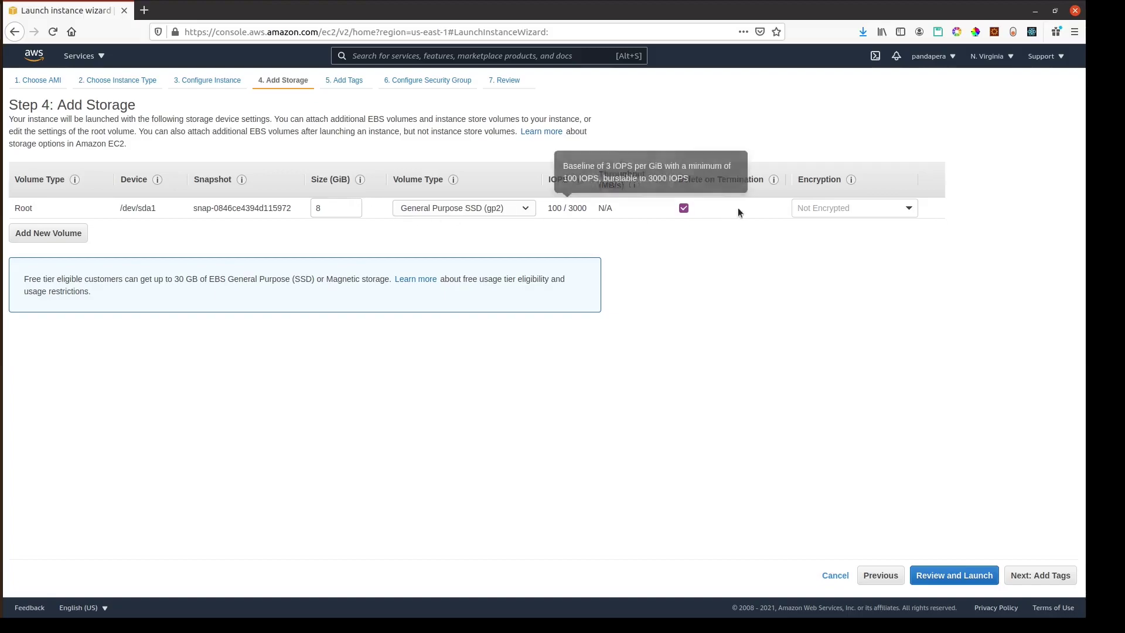
{"action": "left_click", "coordinate": [1035, 575]}
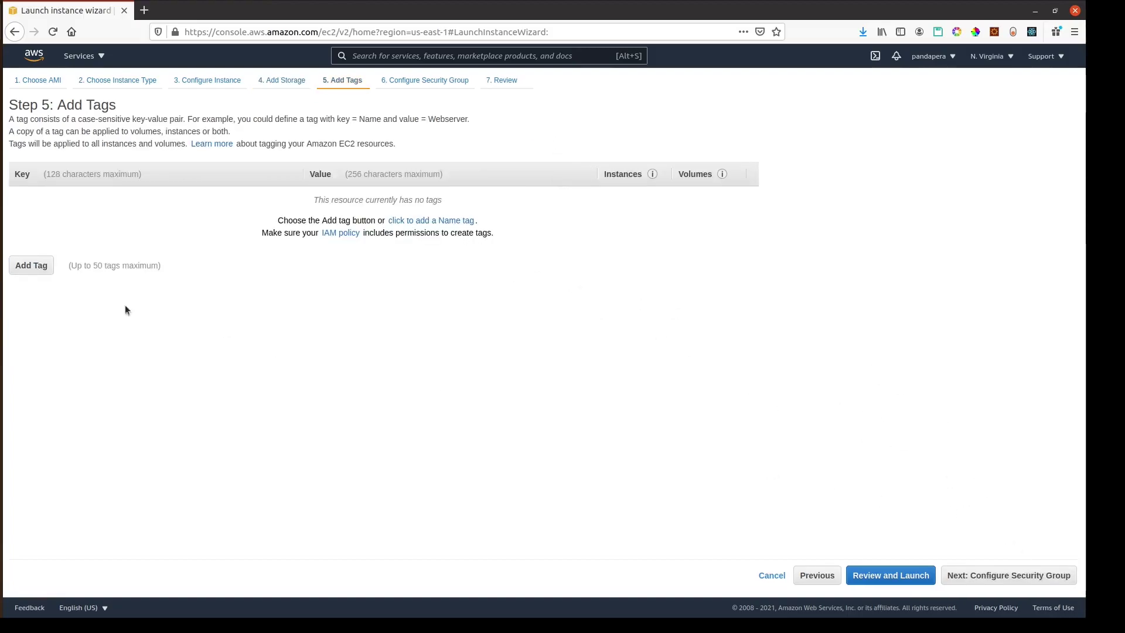
{"action": "left_click", "coordinate": [1018, 579]}
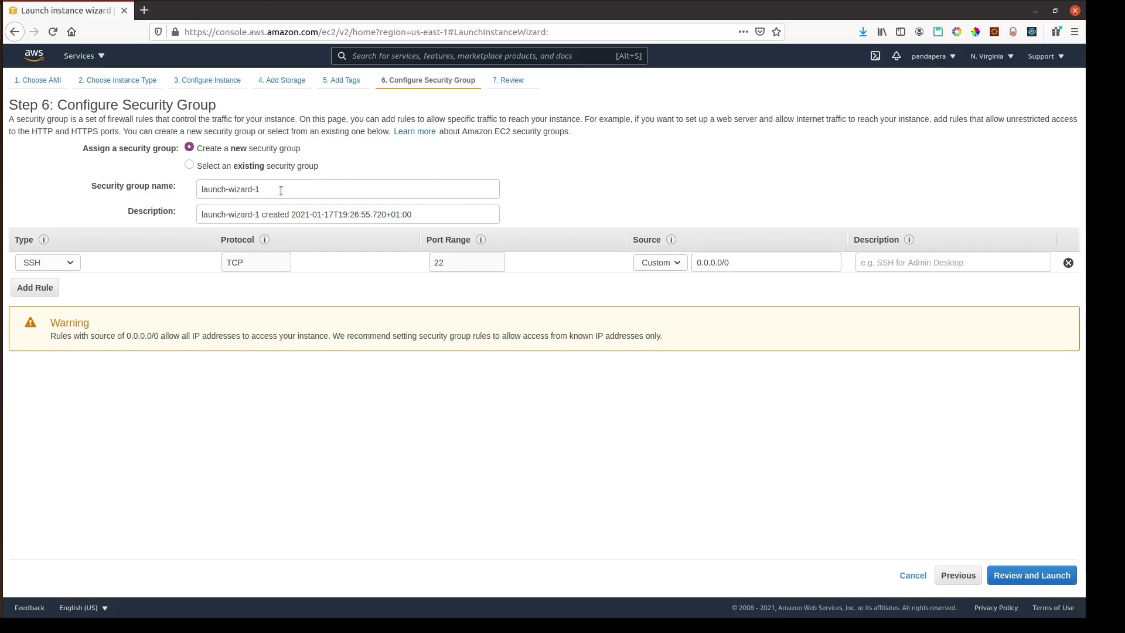
- Name the new security group "pandapera-security-group"
{"action": "left_click_drag", "start_coordinate": [279, 188], "coordinate": [174, 187]}
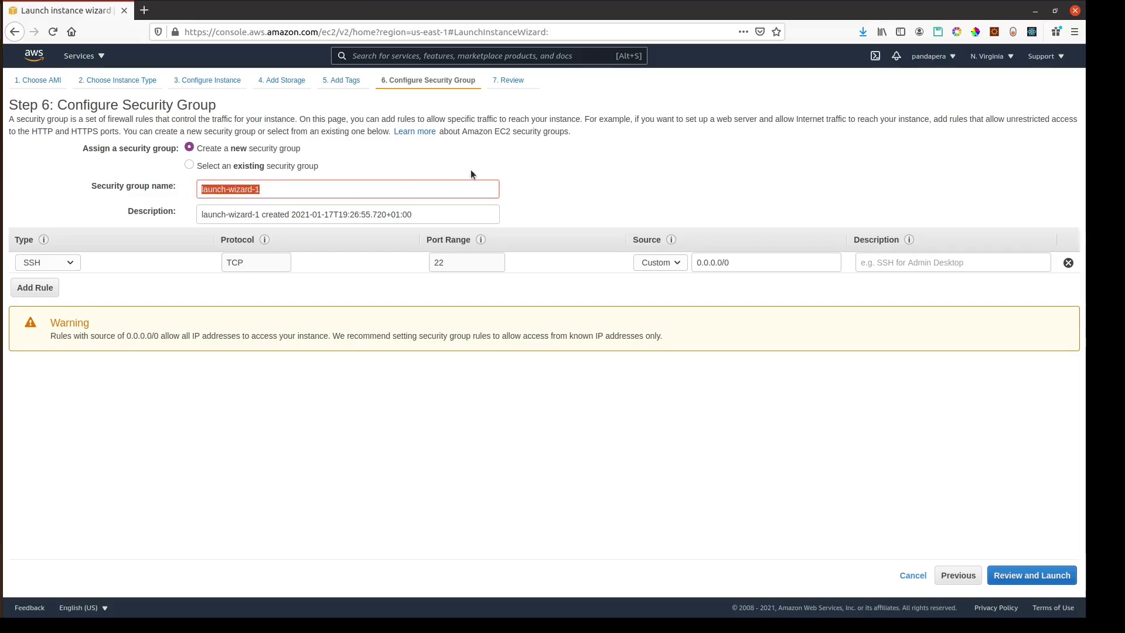
{"action": "type", "text": "po"}
{"action": "type", "text": "andap"}
{"action": "type", "text": "era-secur"}
{"action": "type", "text": "ity-group"}
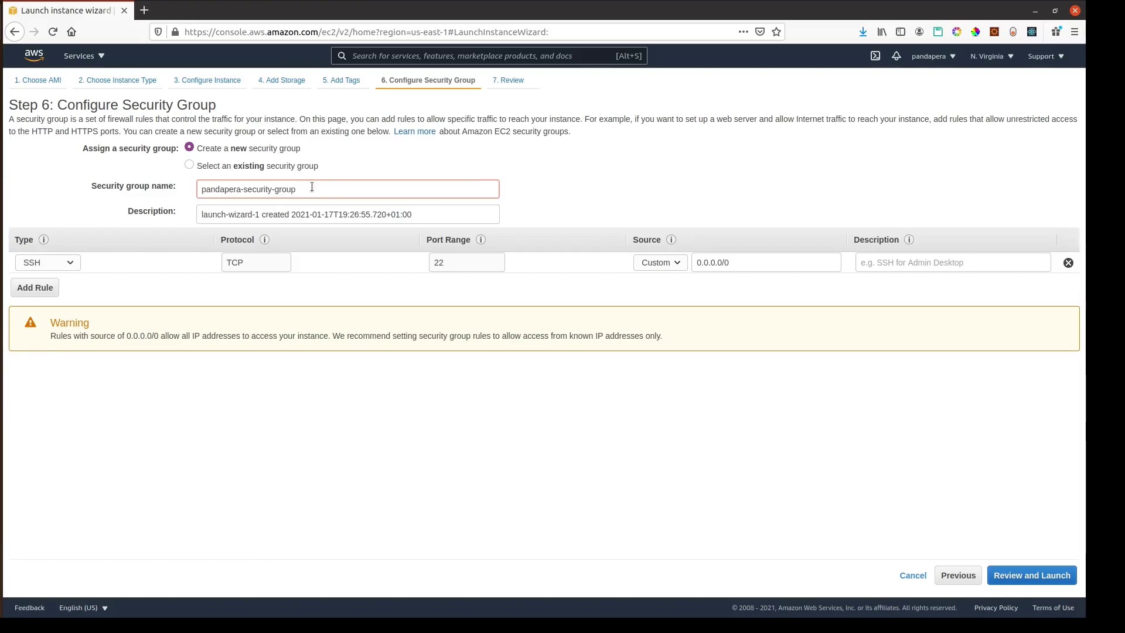
- Replace "launch-wizard-1" in the security group's description with "pandapera-security-group", copied from the group name
{"action": "left_click_drag", "start_coordinate": [312, 187], "coordinate": [199, 190]}
{"action": "key", "text": "ctrl+c"}
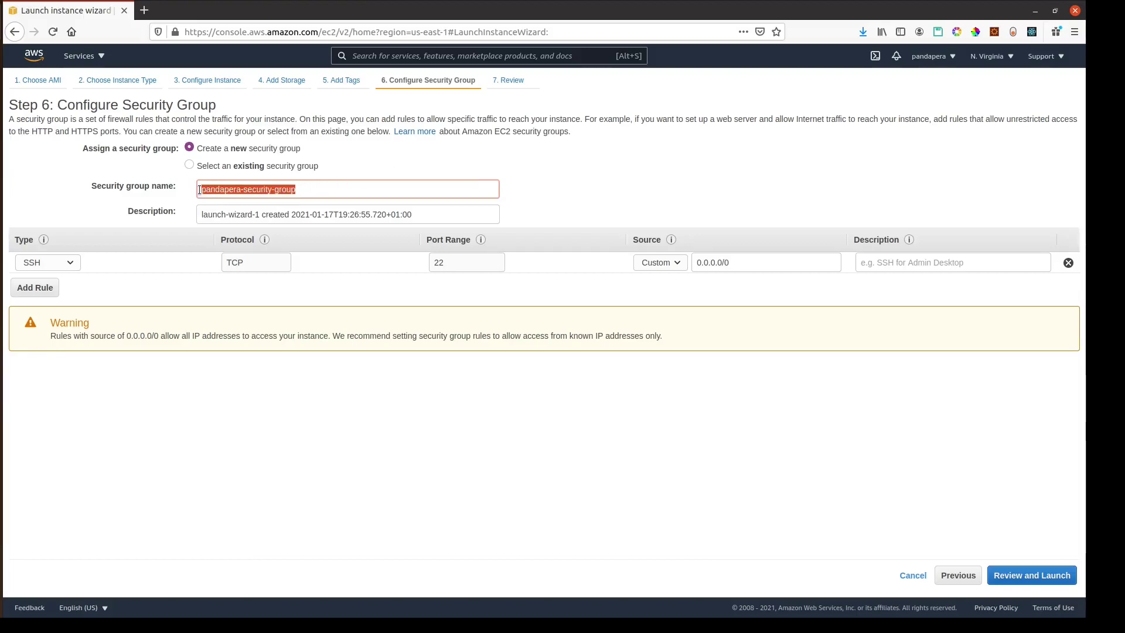
{"action": "left_click_drag", "start_coordinate": [259, 214], "coordinate": [192, 214]}
{"action": "key", "text": "ctrl+v"}
{"action": "double_click", "coordinate": [217, 189]}
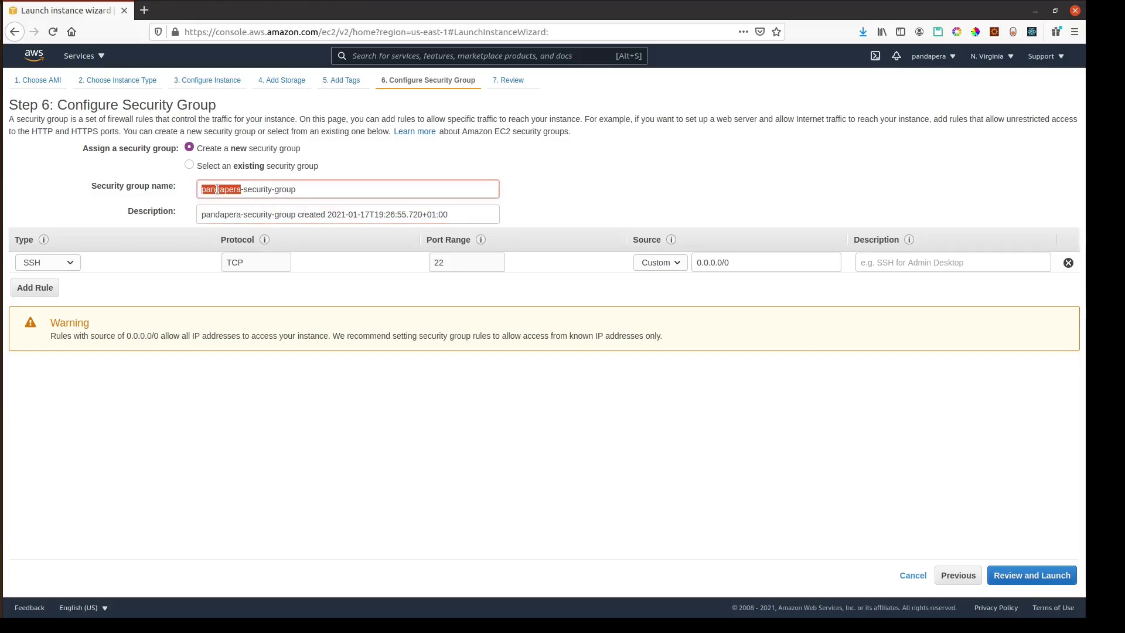
{"action": "left_click_drag", "start_coordinate": [245, 188], "coordinate": [306, 188]}
{"action": "left_click", "coordinate": [308, 190]}
{"action": "left_click_drag", "start_coordinate": [305, 189], "coordinate": [199, 189]}
{"action": "left_click", "coordinate": [300, 188]}
{"action": "left_click", "coordinate": [296, 292]}
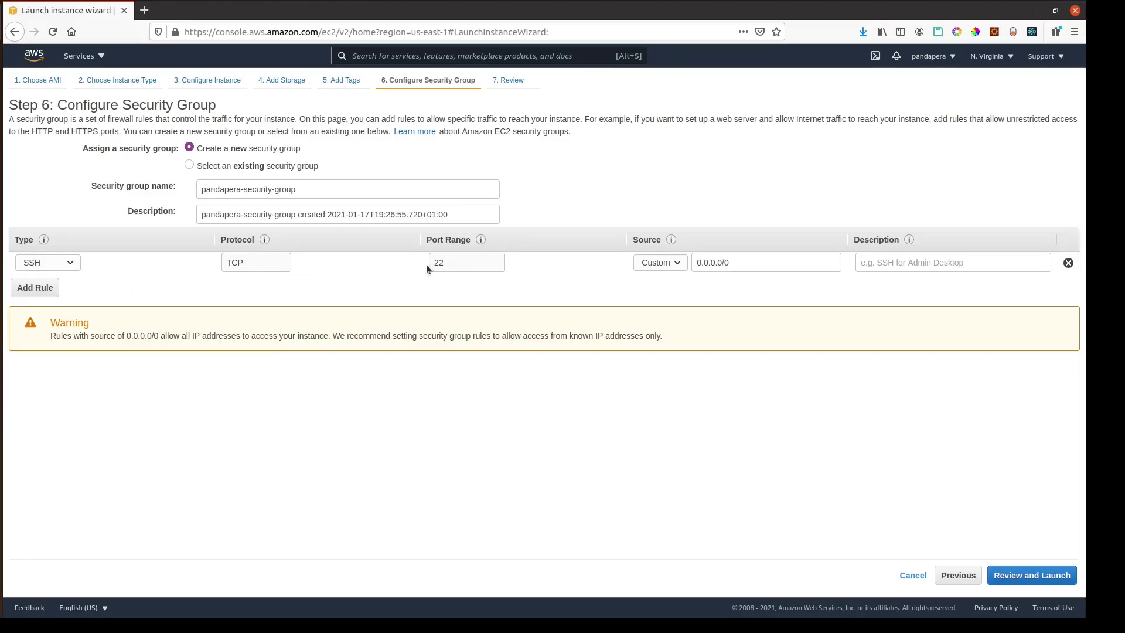
- Restrict the SSH rule's source to My IP and describe the rule as "pandapera access for admin"
{"action": "left_click", "coordinate": [675, 261]}
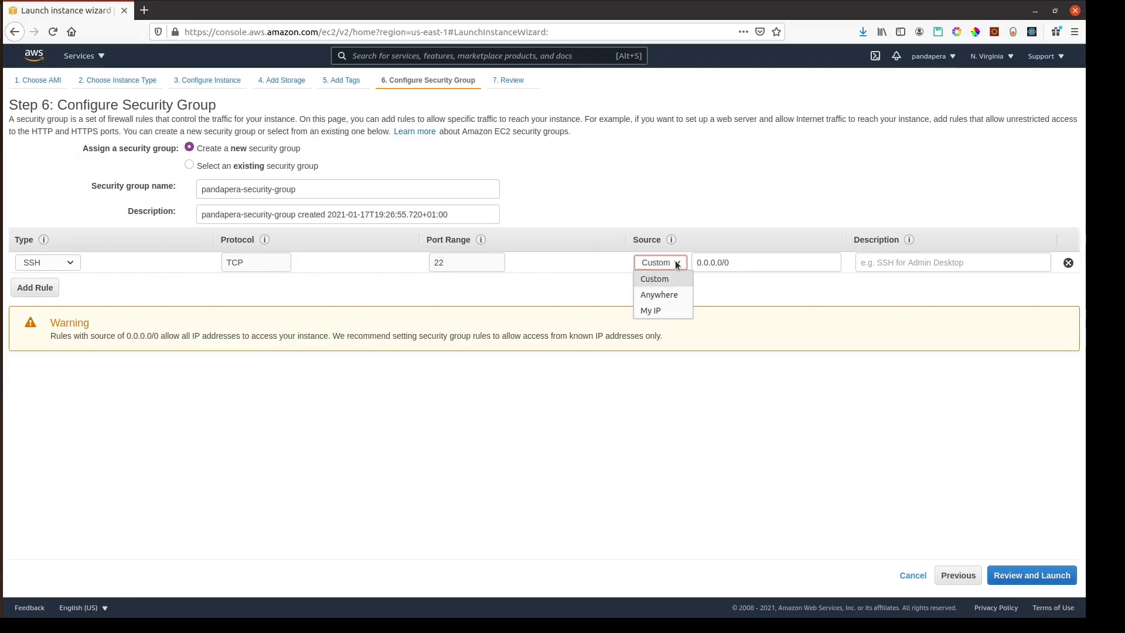
{"action": "left_click", "coordinate": [672, 311]}
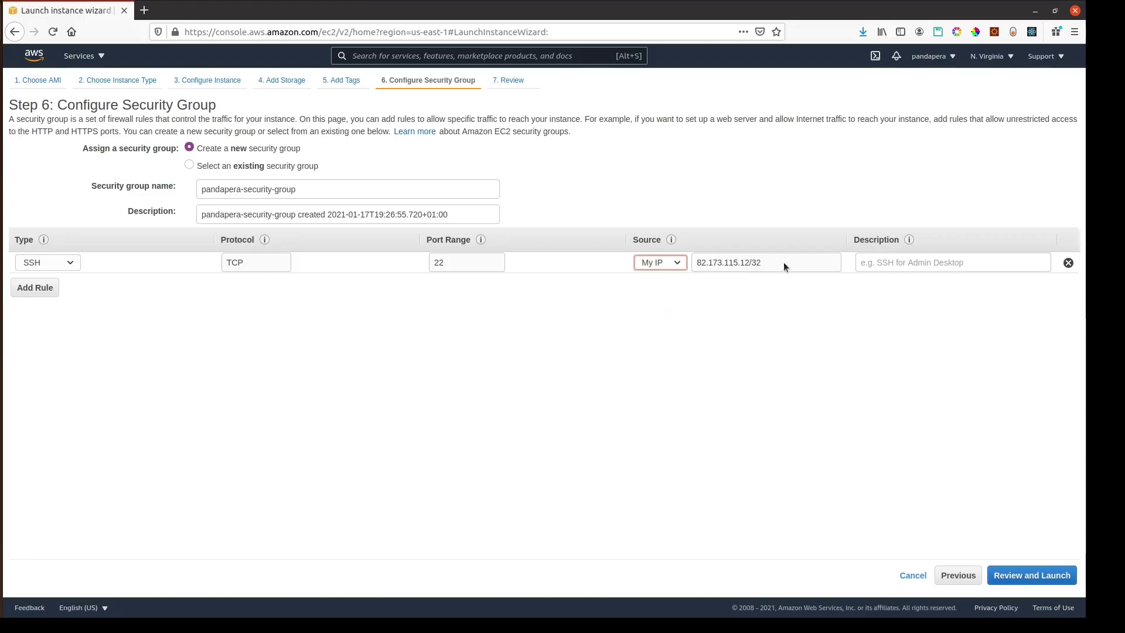
{"action": "left_click", "coordinate": [906, 266]}
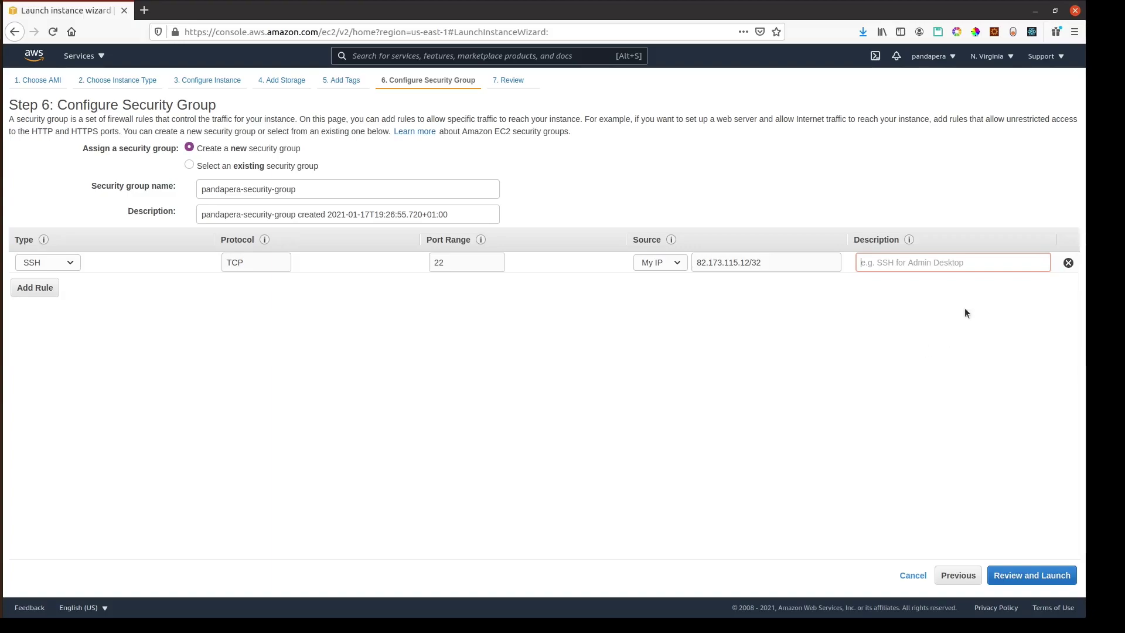
{"action": "type", "text": "pandapera access "}
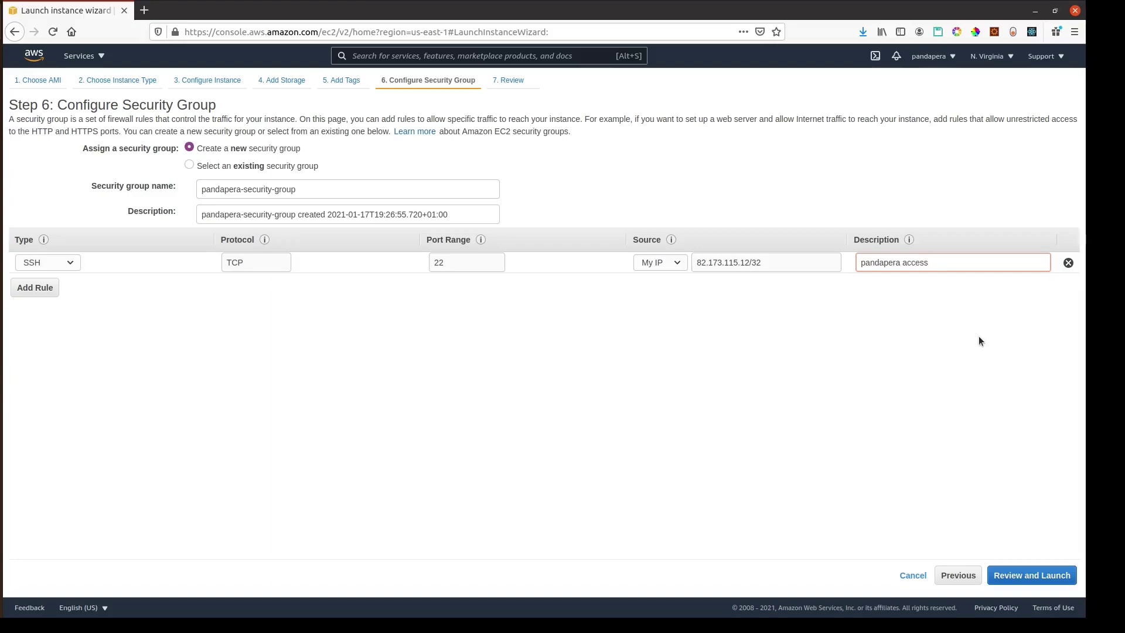
{"action": "type", "text": "for admin"}
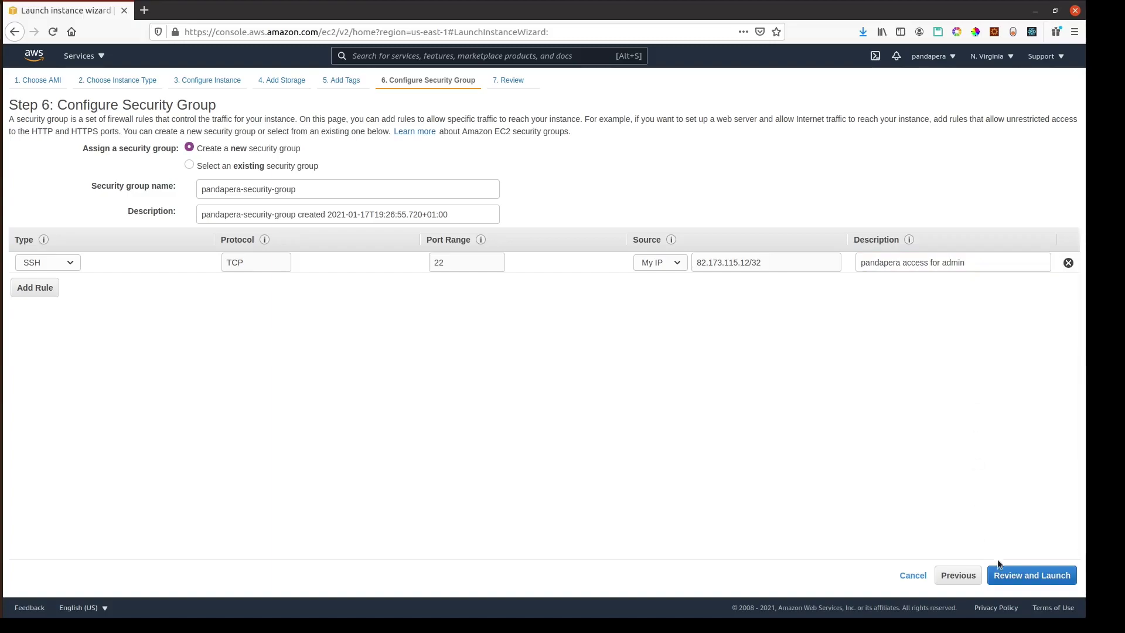
- Proceed through the launch review and choose to create a new key pair named "pandapera-key-pair"
{"action": "left_click", "coordinate": [1023, 579]}
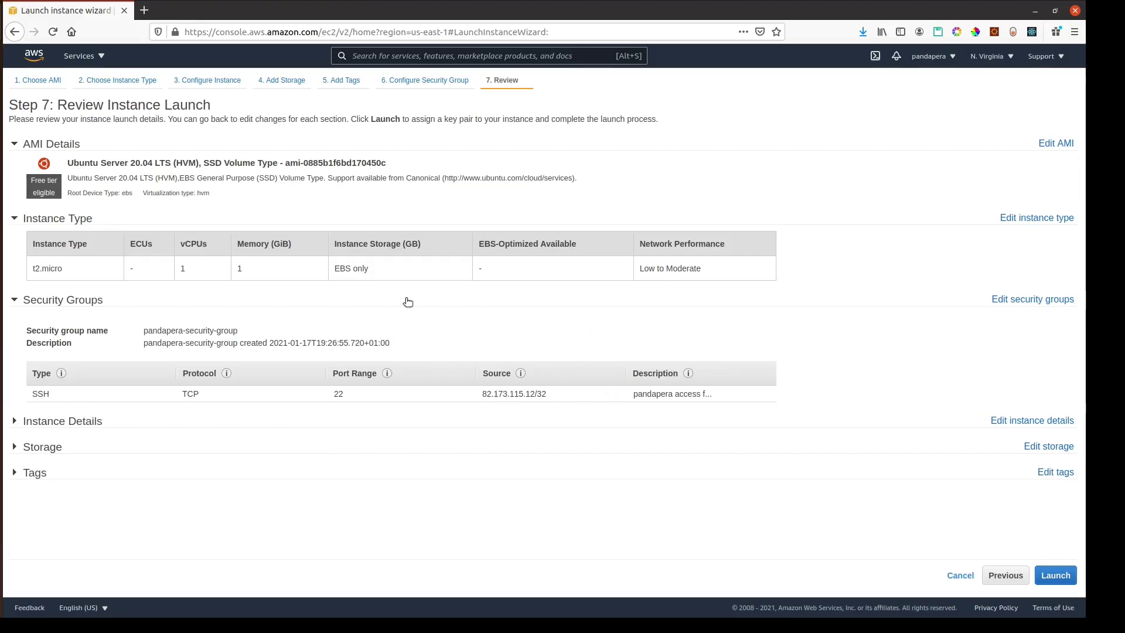
{"action": "left_click", "coordinate": [1056, 576]}
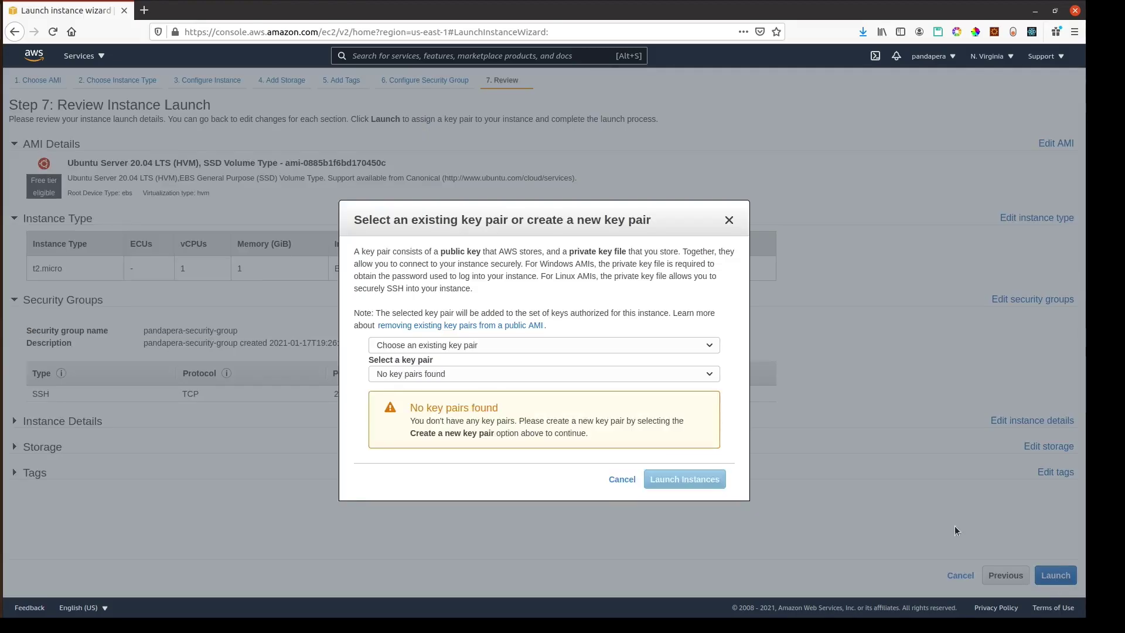
{"action": "left_click", "coordinate": [472, 346]}
{"action": "left_click", "coordinate": [456, 377]}
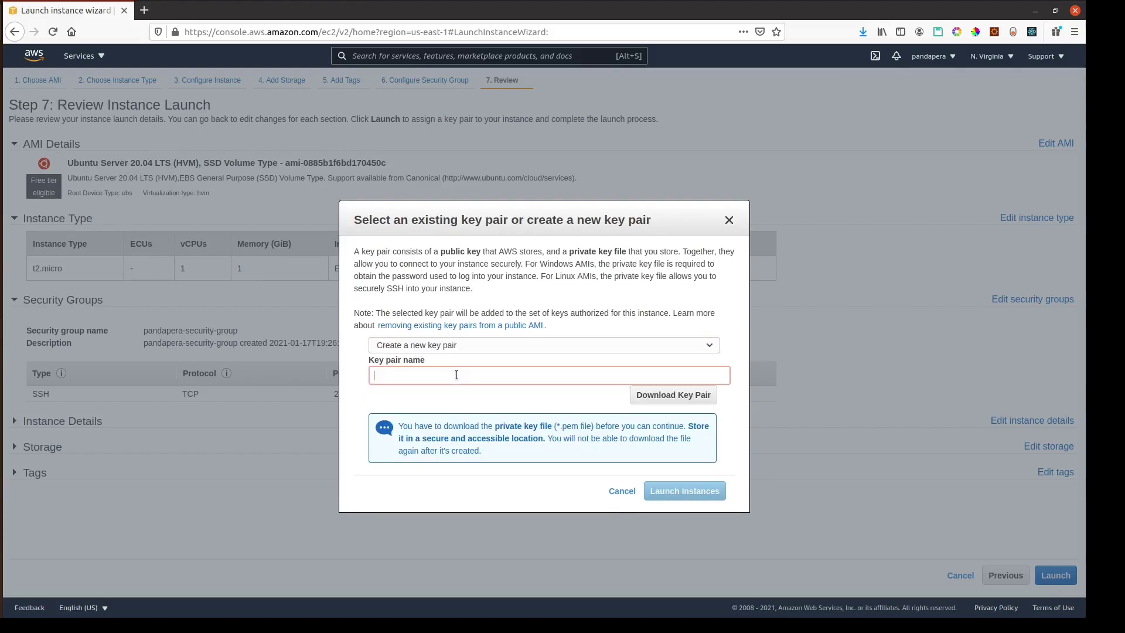
{"action": "left_click", "coordinate": [465, 375]}
{"action": "type", "text": "pandapera-key-pair"}
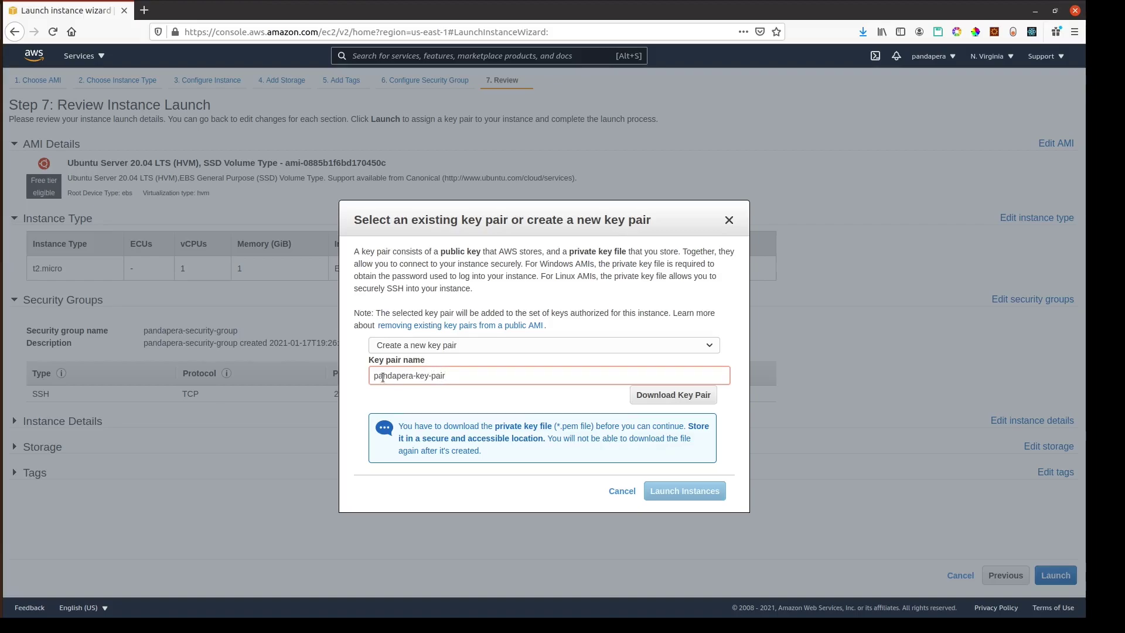
{"action": "left_click_drag", "start_coordinate": [375, 375], "coordinate": [478, 373]}
{"action": "left_click", "coordinate": [479, 373]}
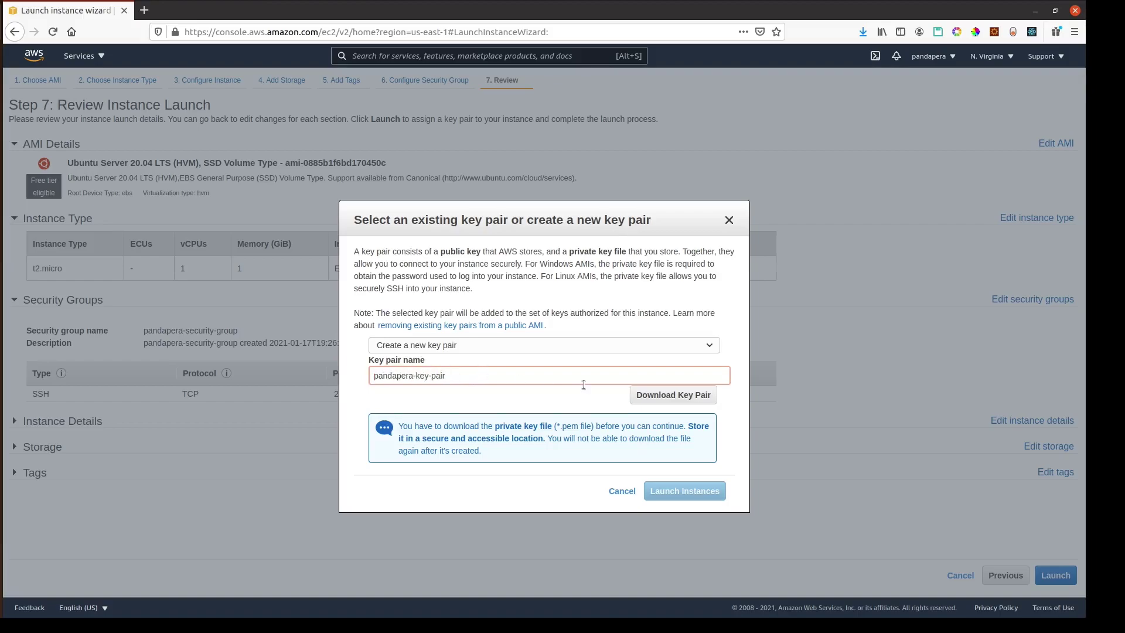
- Download and save the private key file pandapera-key-pair.pem, and launch the instance
{"action": "left_click", "coordinate": [662, 396]}
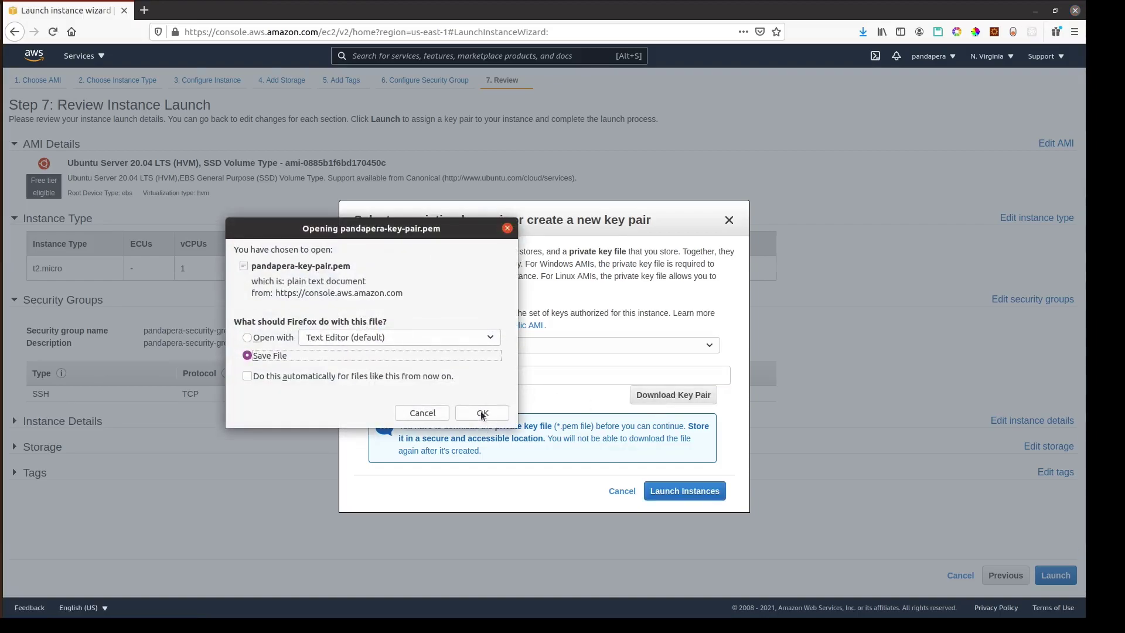
{"action": "left_click", "coordinate": [482, 413]}
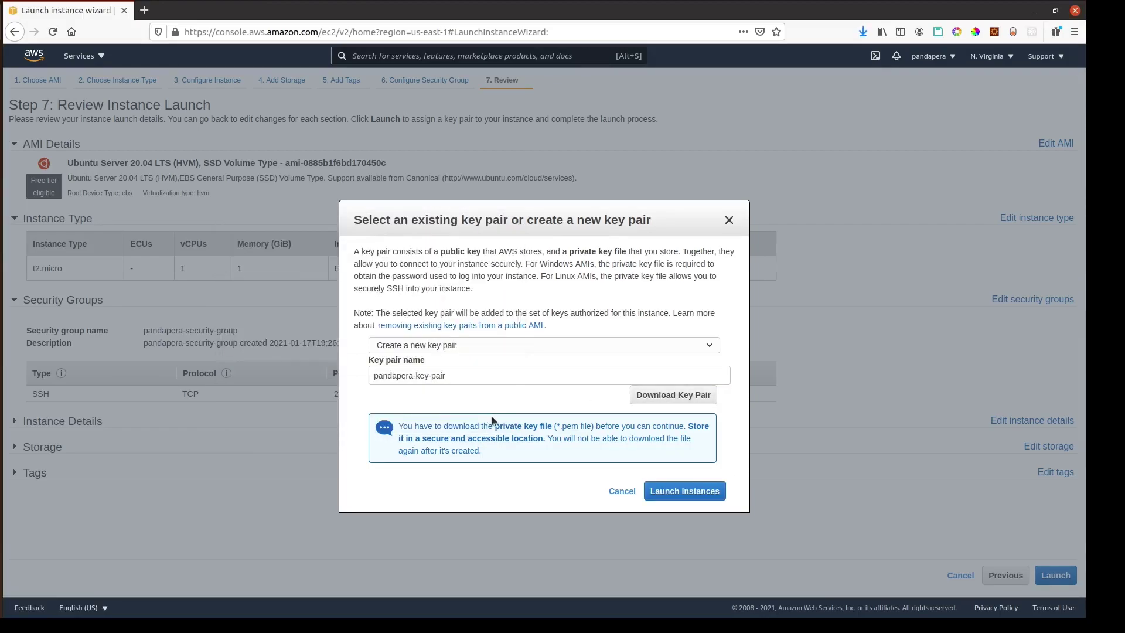
{"action": "left_click", "coordinate": [678, 495]}
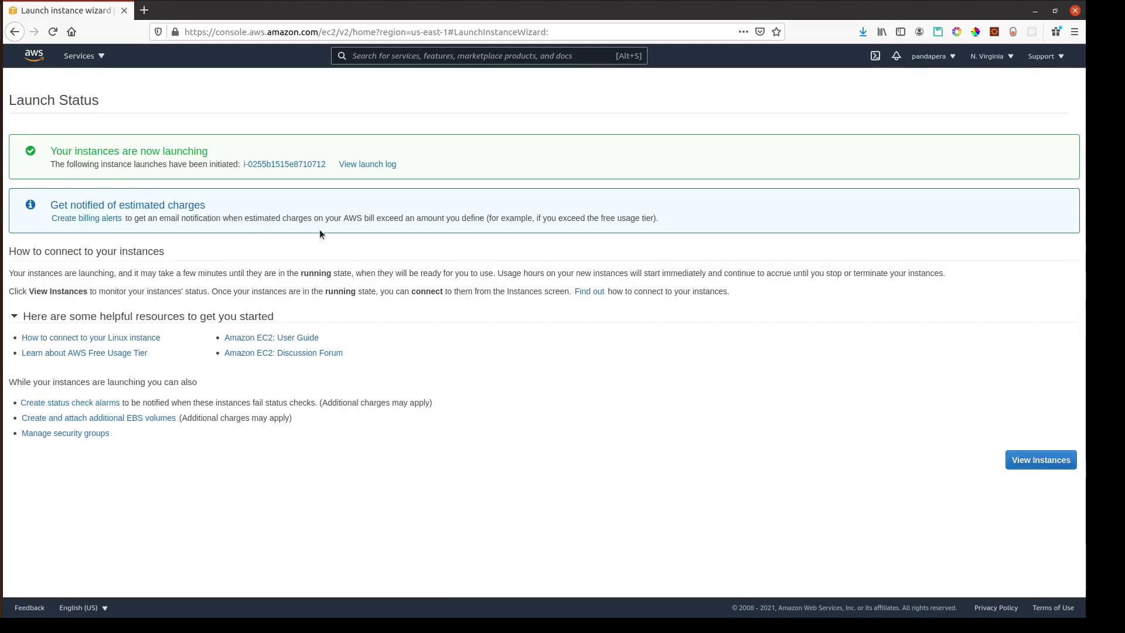
{"action": "left_click_drag", "start_coordinate": [51, 150], "coordinate": [212, 148]}
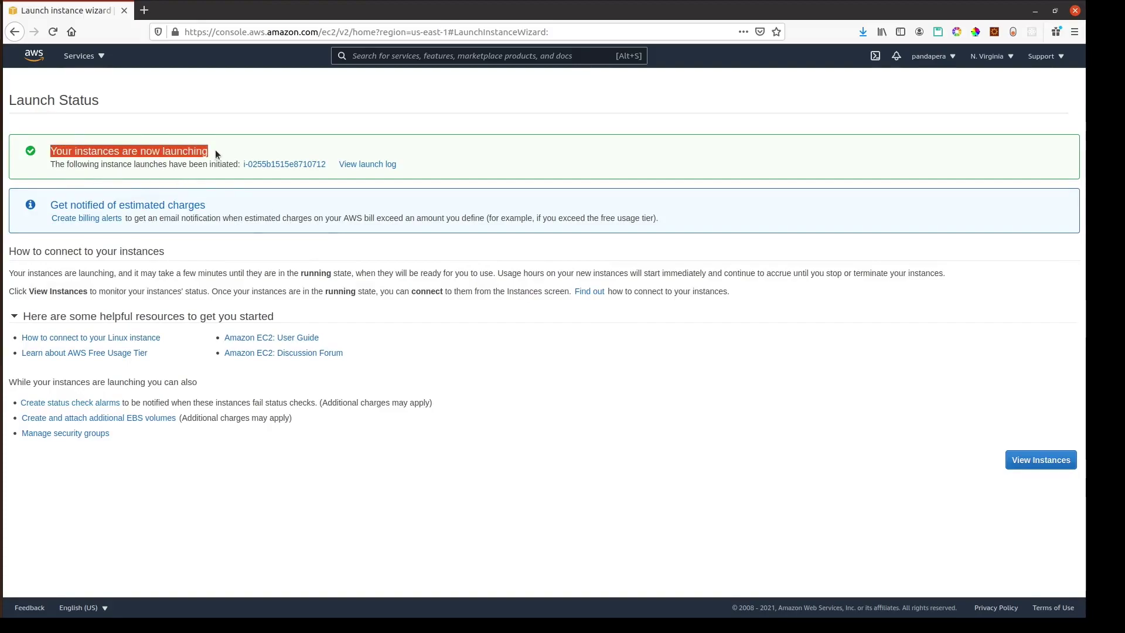
- Open the newly launched instance from the launch status page and select it in the instances list
{"action": "left_click", "coordinate": [216, 150]}
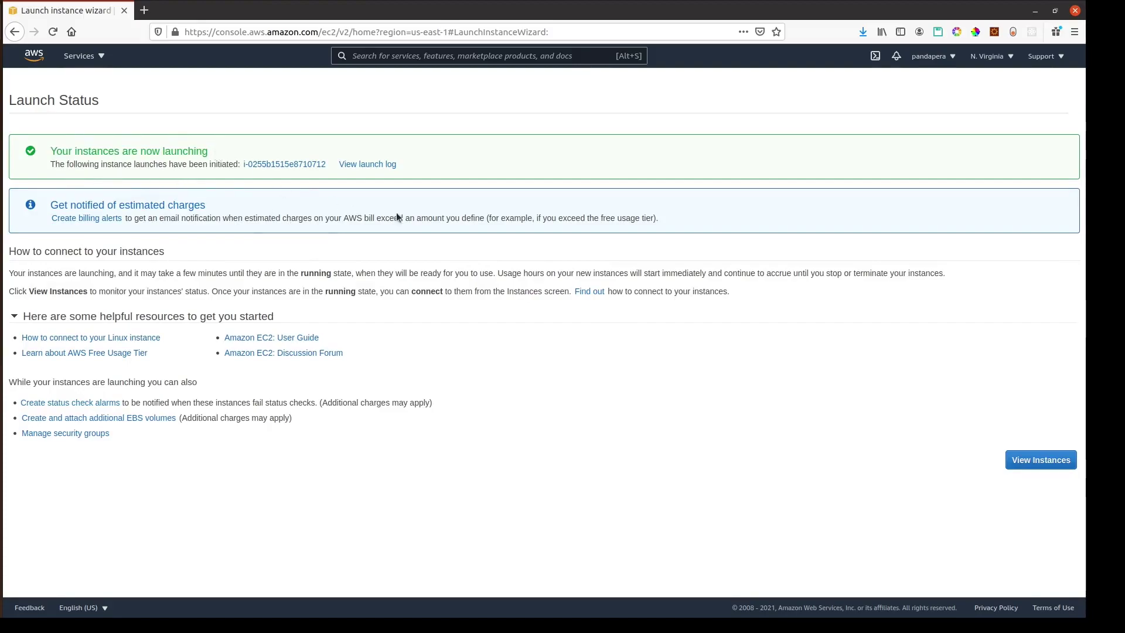
{"action": "left_click", "coordinate": [271, 165]}
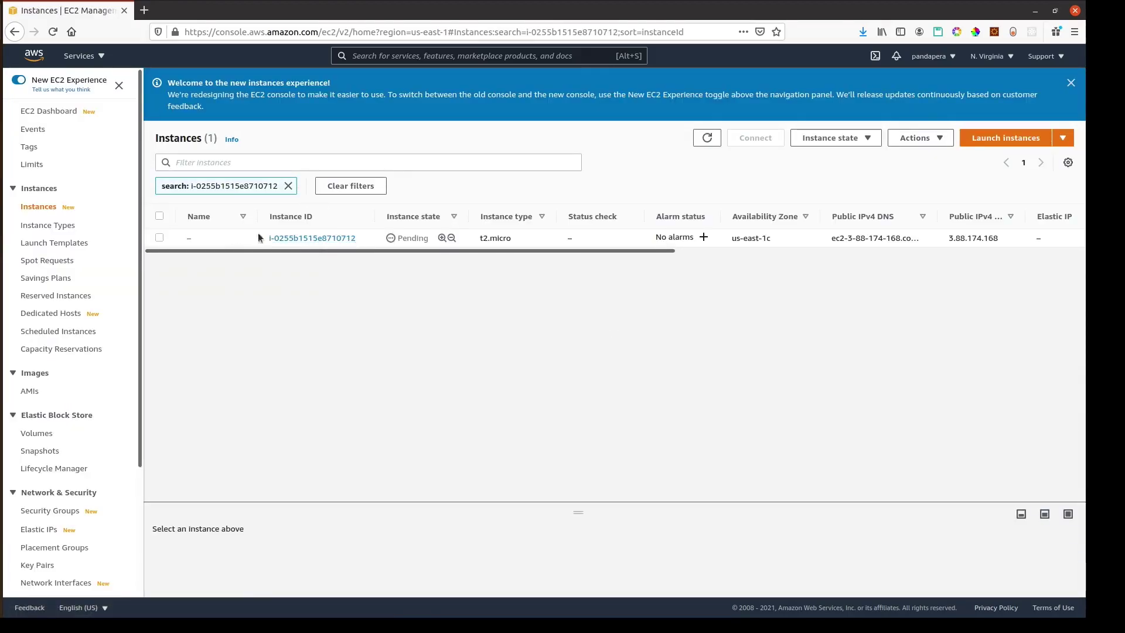
{"action": "left_click_drag", "start_coordinate": [399, 238], "coordinate": [429, 237]}
{"action": "left_click", "coordinate": [412, 238]}
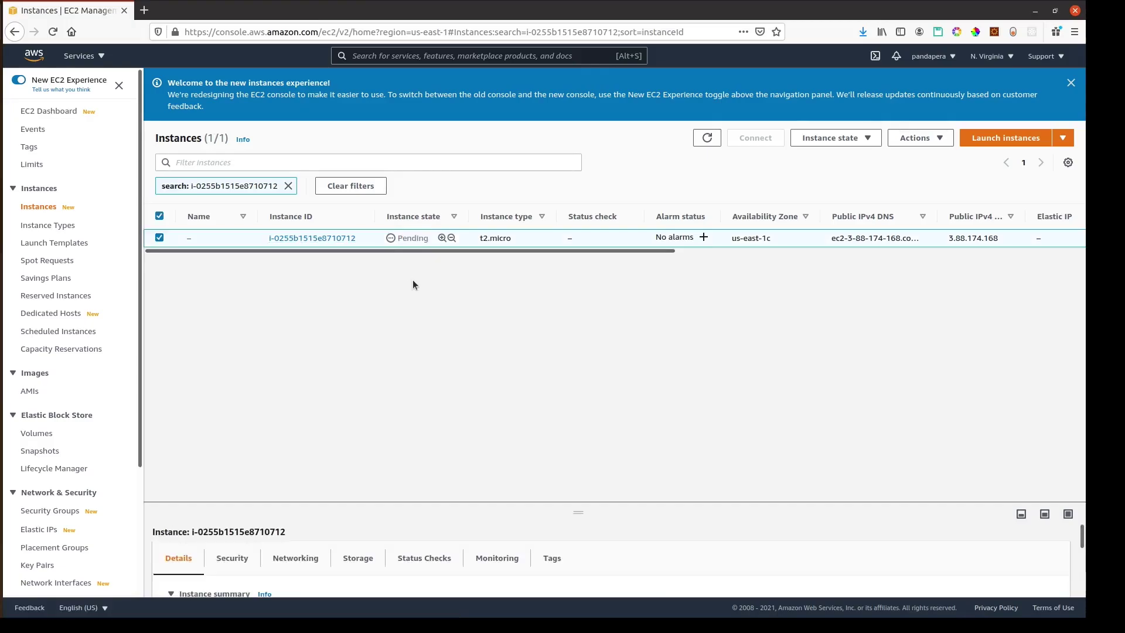
- Name the instance "pandapera-instance" and widen the Name column to fit the full name
{"action": "left_click", "coordinate": [199, 238]}
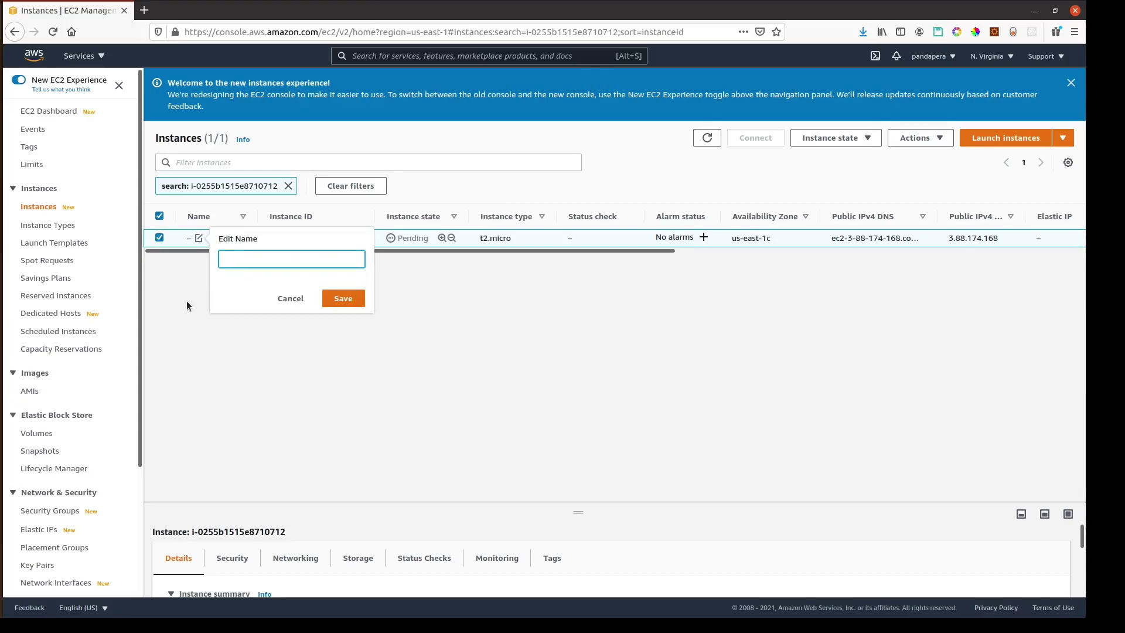
{"action": "type", "text": "pandapera-instance"}
{"action": "left_click", "coordinate": [344, 298]}
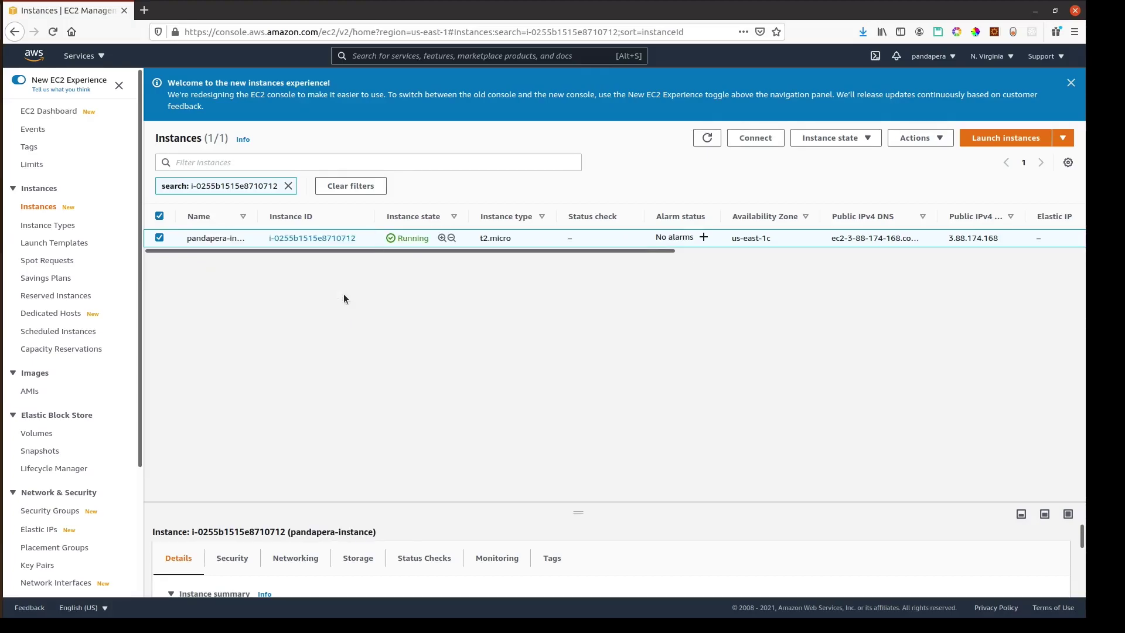
{"action": "left_click_drag", "start_coordinate": [260, 214], "coordinate": [288, 214]}
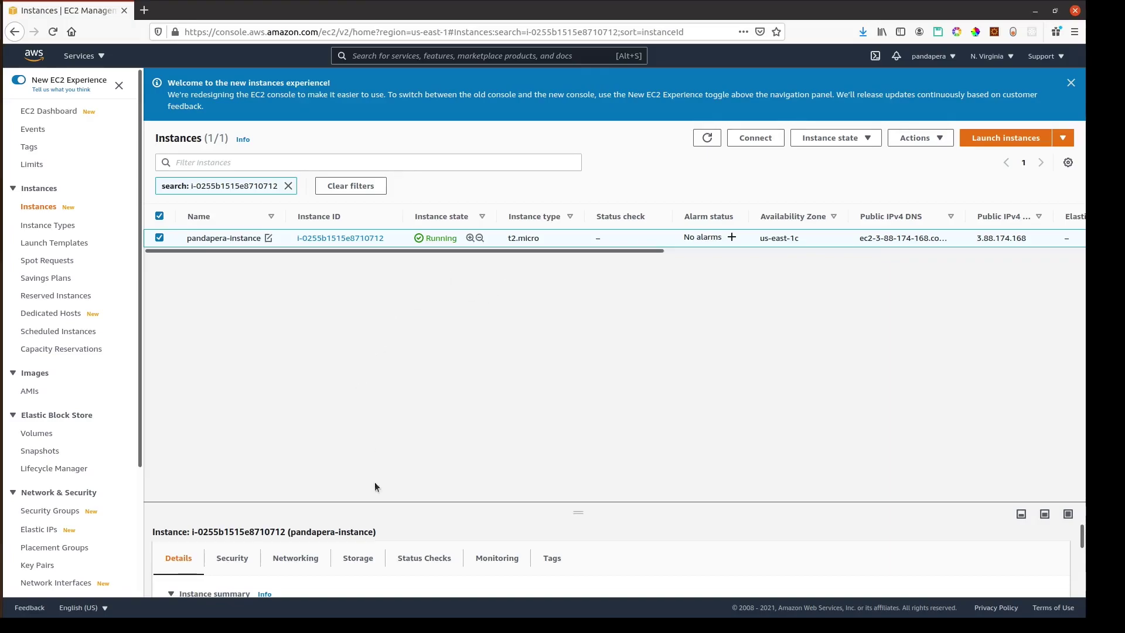
- Open the instance's details and, from its security details, open the linked pandapera-security-group
{"action": "scroll", "coordinate": [522, 550], "scroll_direction": "down", "scroll_amount": 3}
{"action": "left_click", "coordinate": [339, 238]}
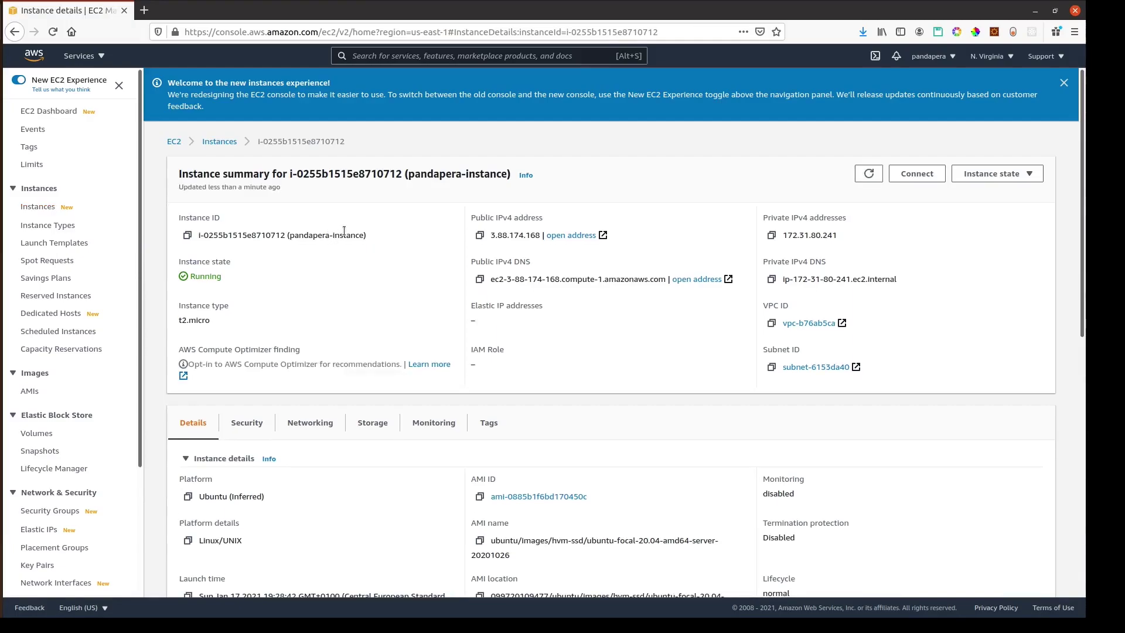
{"action": "scroll", "coordinate": [358, 338], "scroll_direction": "down", "scroll_amount": 3}
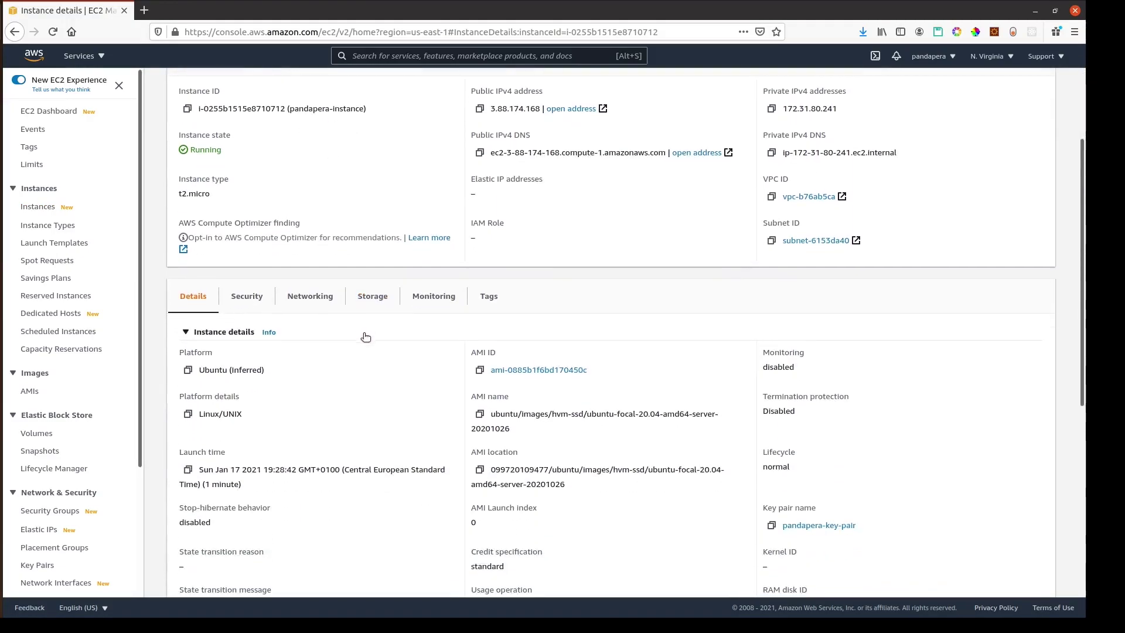
{"action": "left_click", "coordinate": [246, 233]}
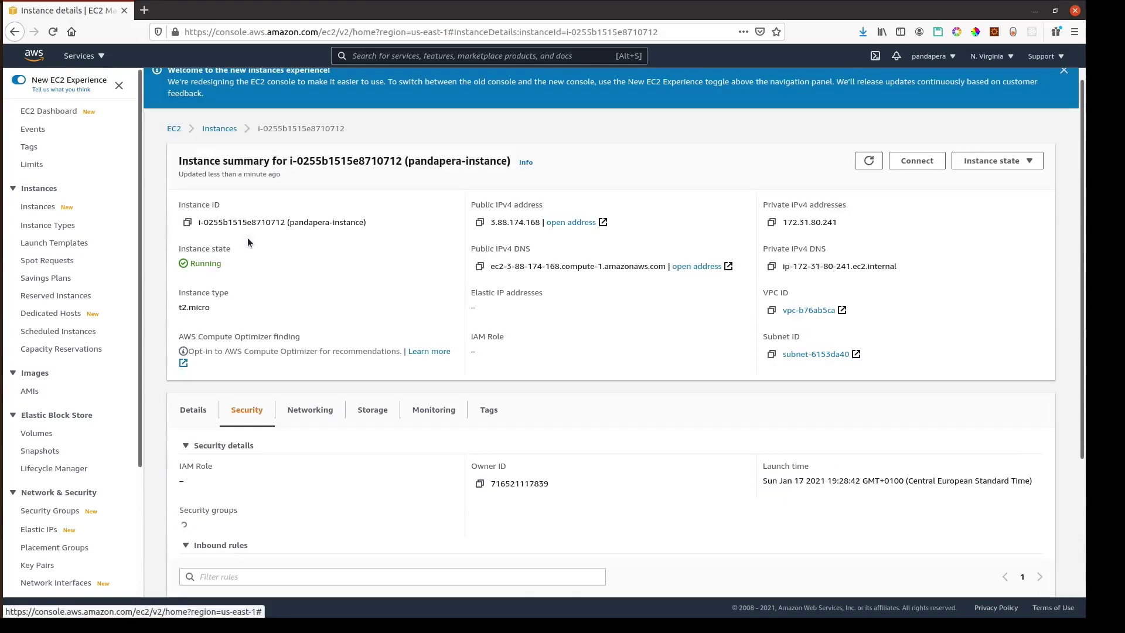
{"action": "scroll", "coordinate": [354, 457], "scroll_direction": "down", "scroll_amount": 1}
{"action": "scroll", "coordinate": [353, 456], "scroll_direction": "down", "scroll_amount": 3}
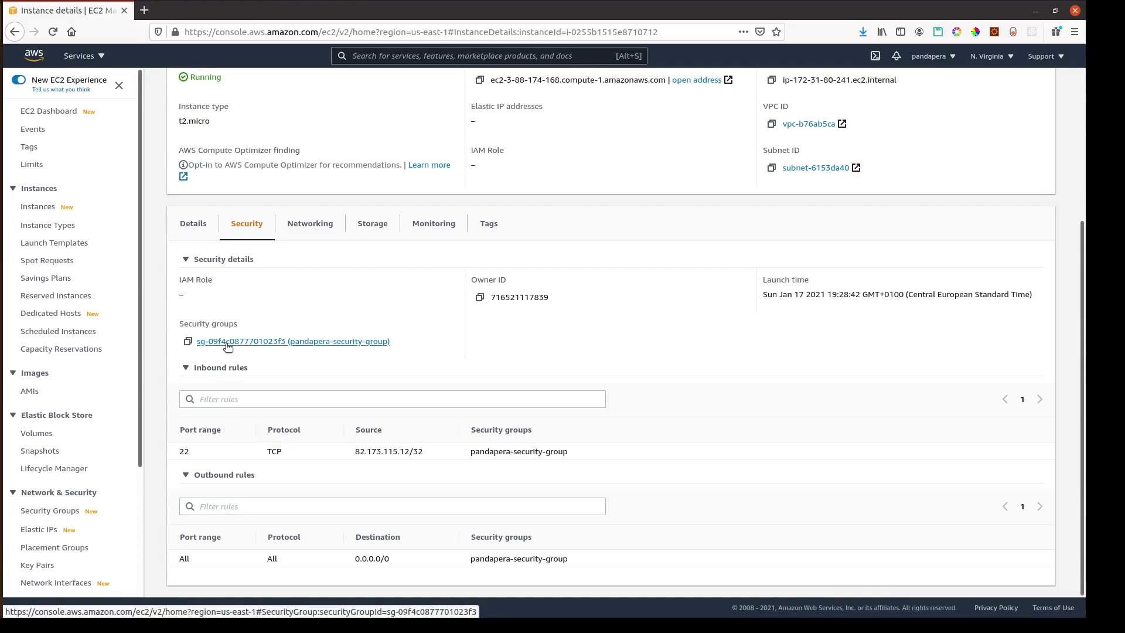
{"action": "left_click", "coordinate": [259, 343]}
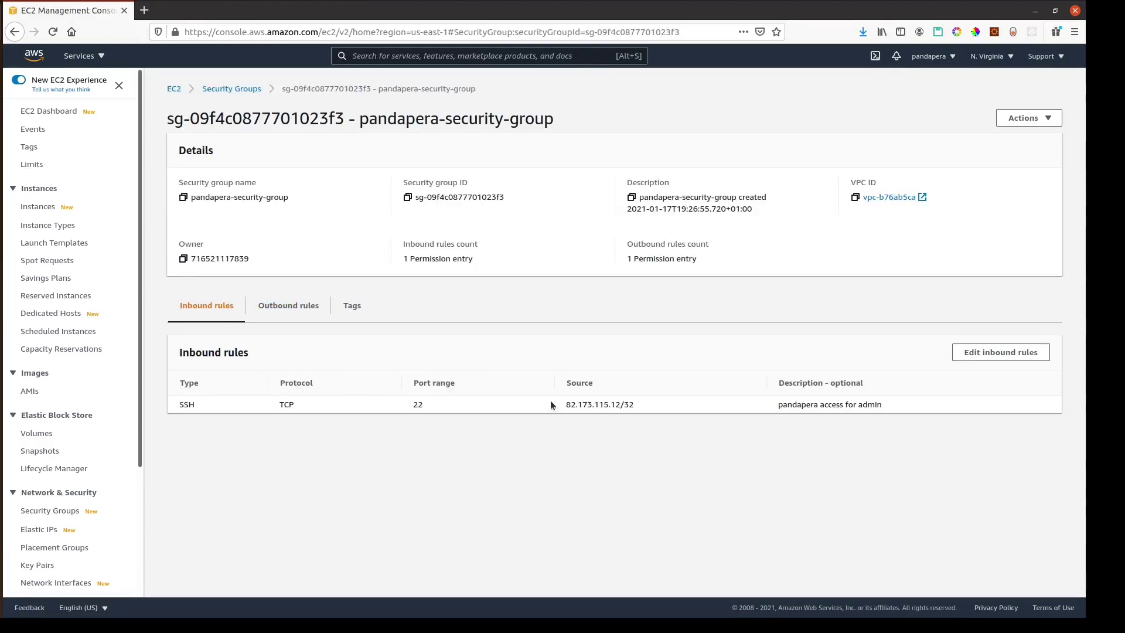
- Edit the security group's inbound rules, removing the SSH rule's custom source address and setting its source to My IP
{"action": "left_click", "coordinate": [1003, 354]}
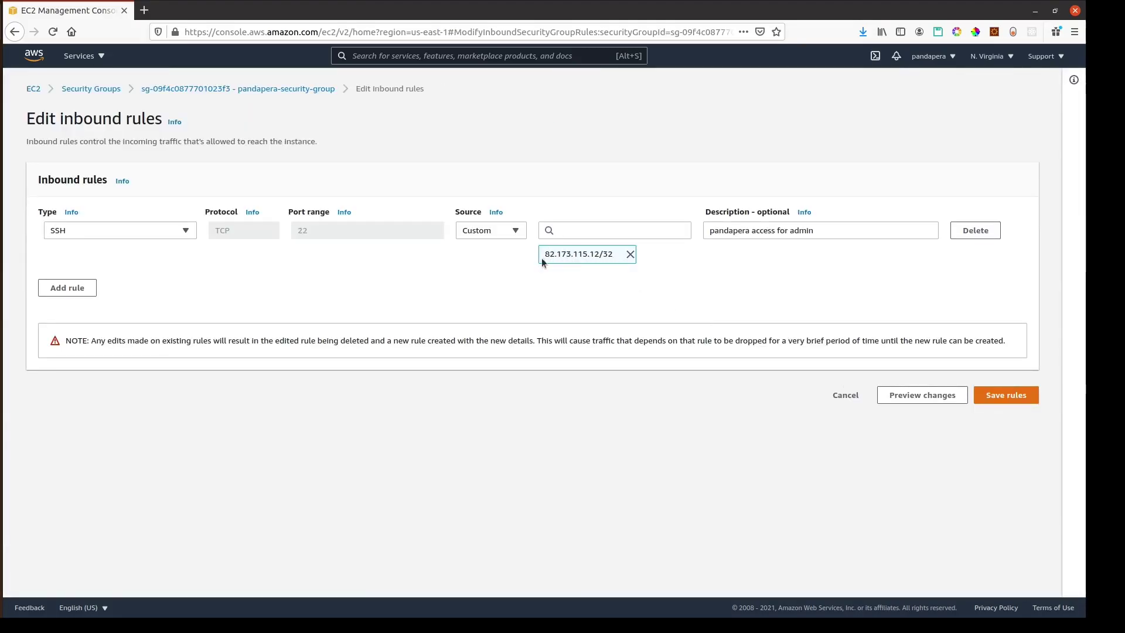
{"action": "left_click_drag", "start_coordinate": [545, 254], "coordinate": [611, 253]}
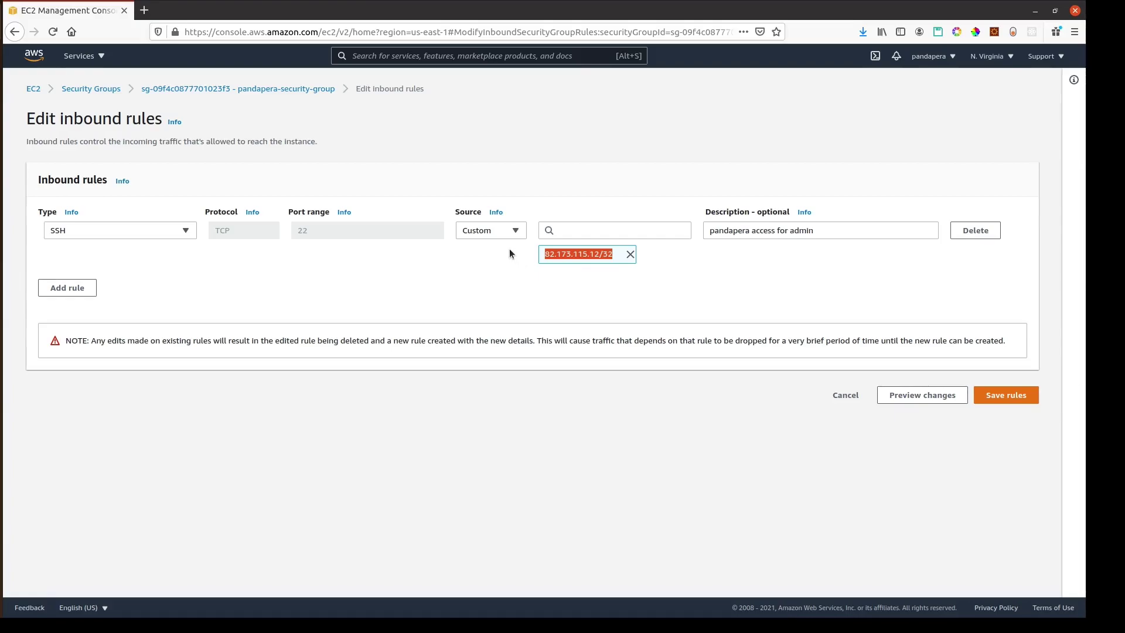
{"action": "left_click", "coordinate": [572, 230]}
{"action": "left_click", "coordinate": [497, 259]}
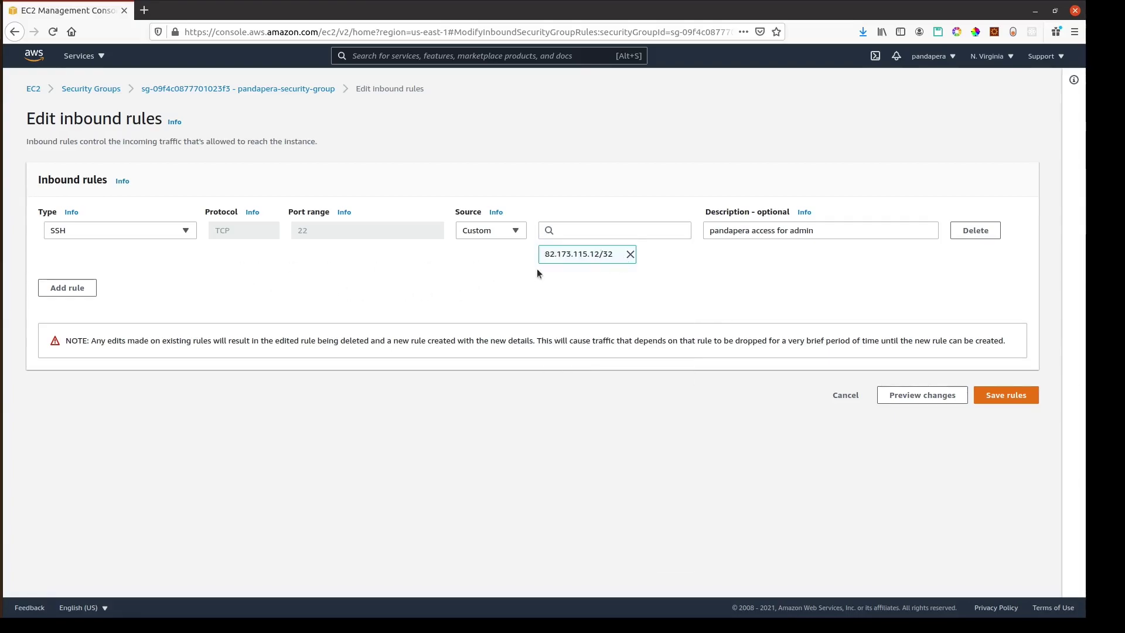
{"action": "left_click", "coordinate": [627, 259]}
{"action": "left_click", "coordinate": [511, 235]}
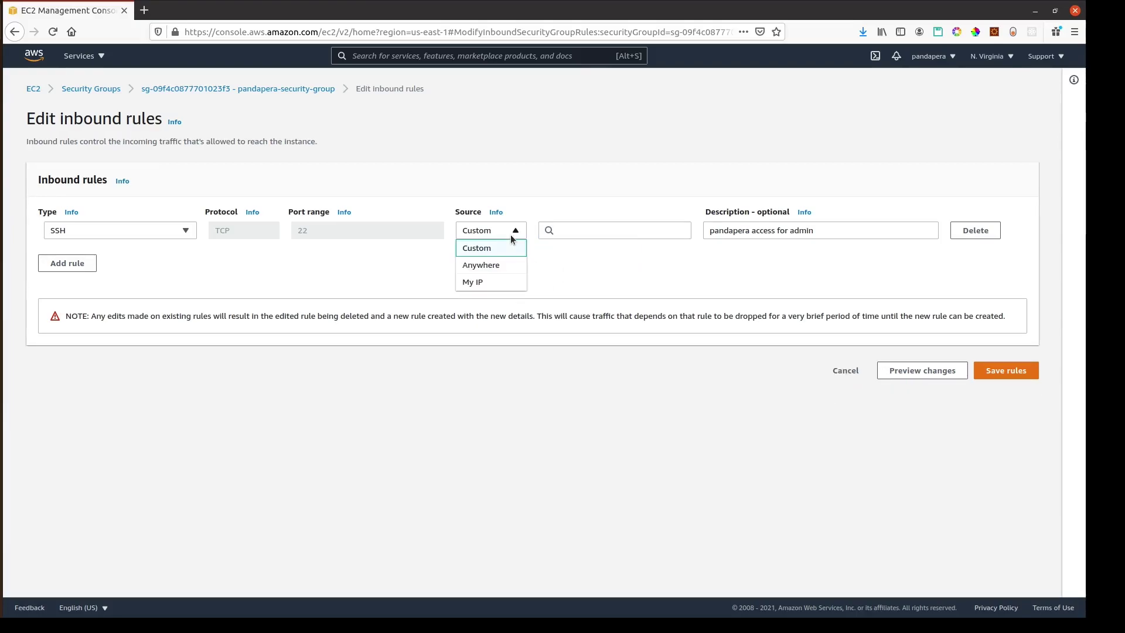
{"action": "left_click", "coordinate": [491, 283]}
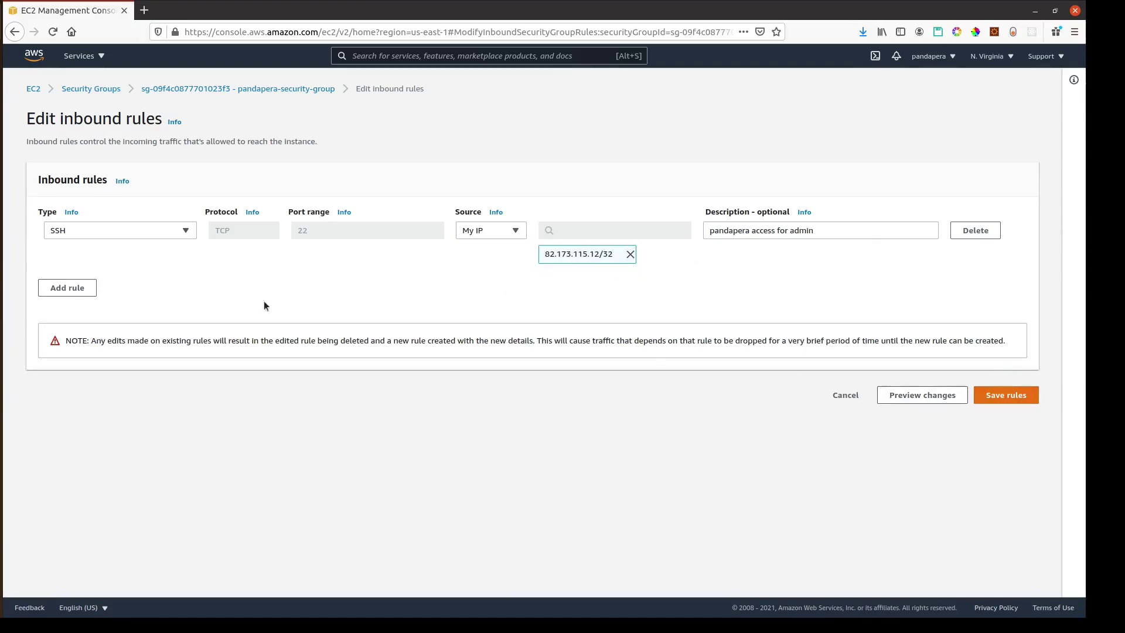
- Add a Custom TCP inbound rule for port 80 with Anywhere as its source
{"action": "left_click", "coordinate": [68, 289]}
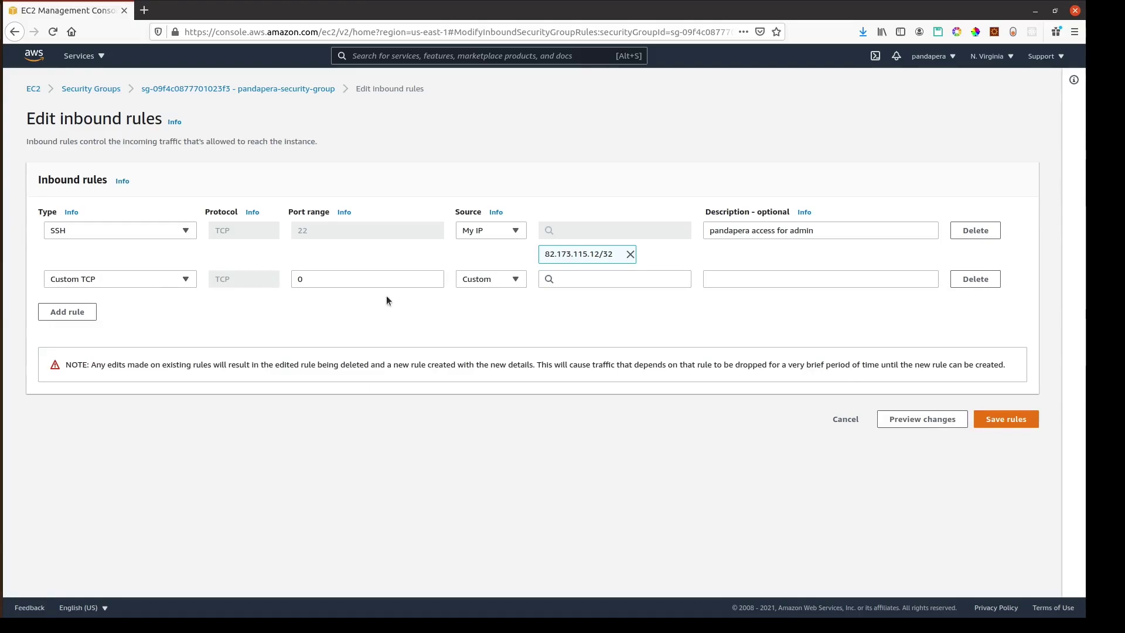
{"action": "left_click", "coordinate": [501, 284]}
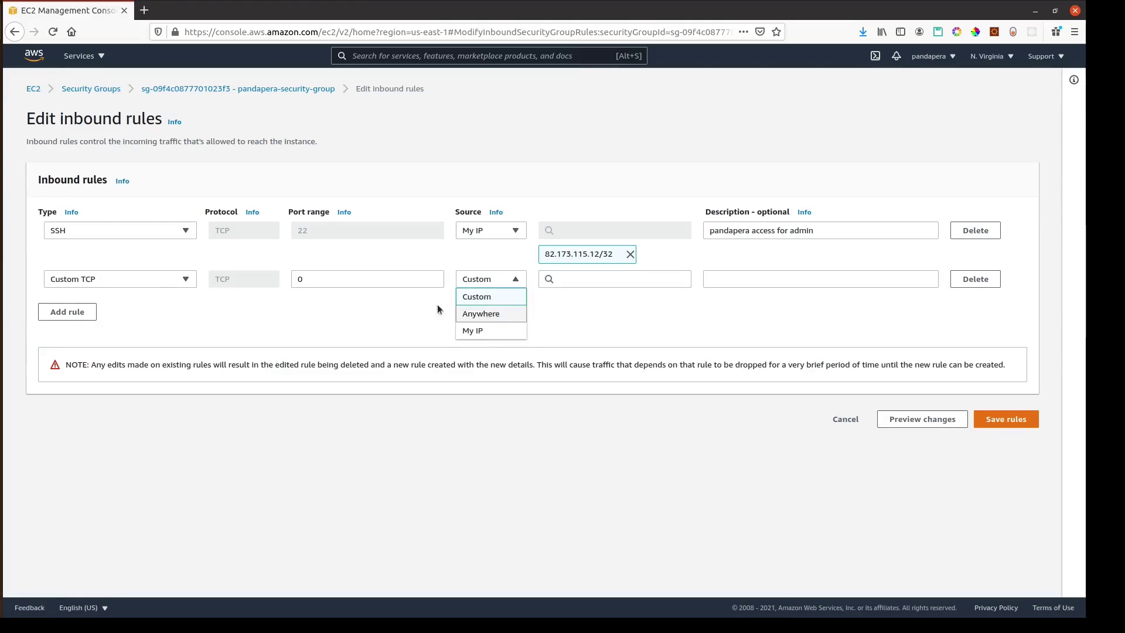
{"action": "left_click", "coordinate": [314, 277]}
{"action": "type", "text": "8"}
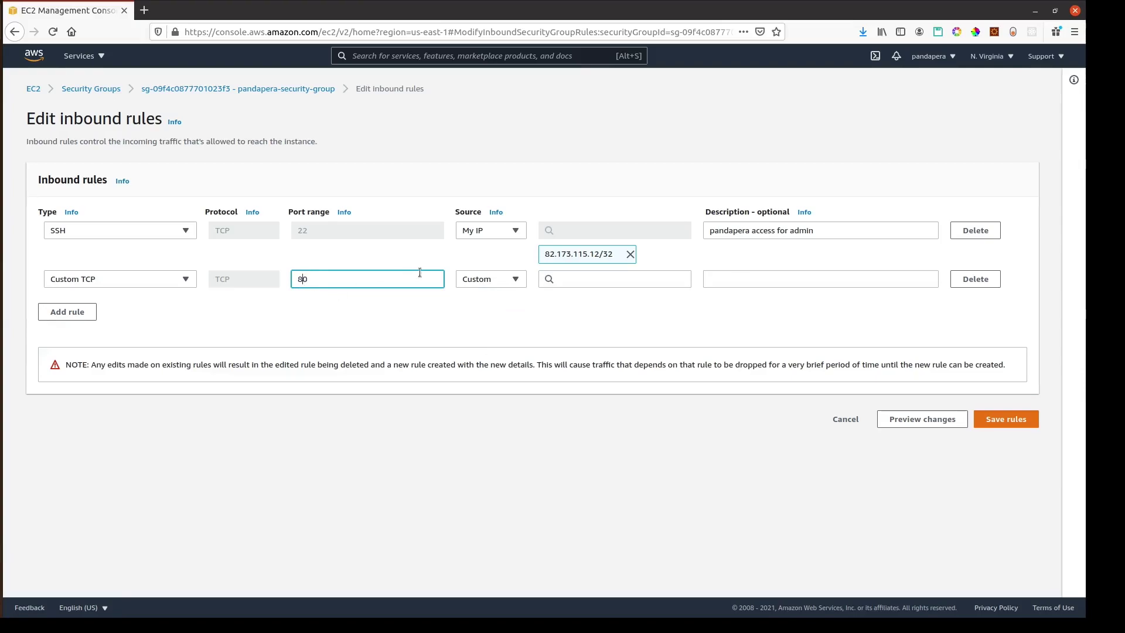
{"action": "left_click", "coordinate": [488, 279]}
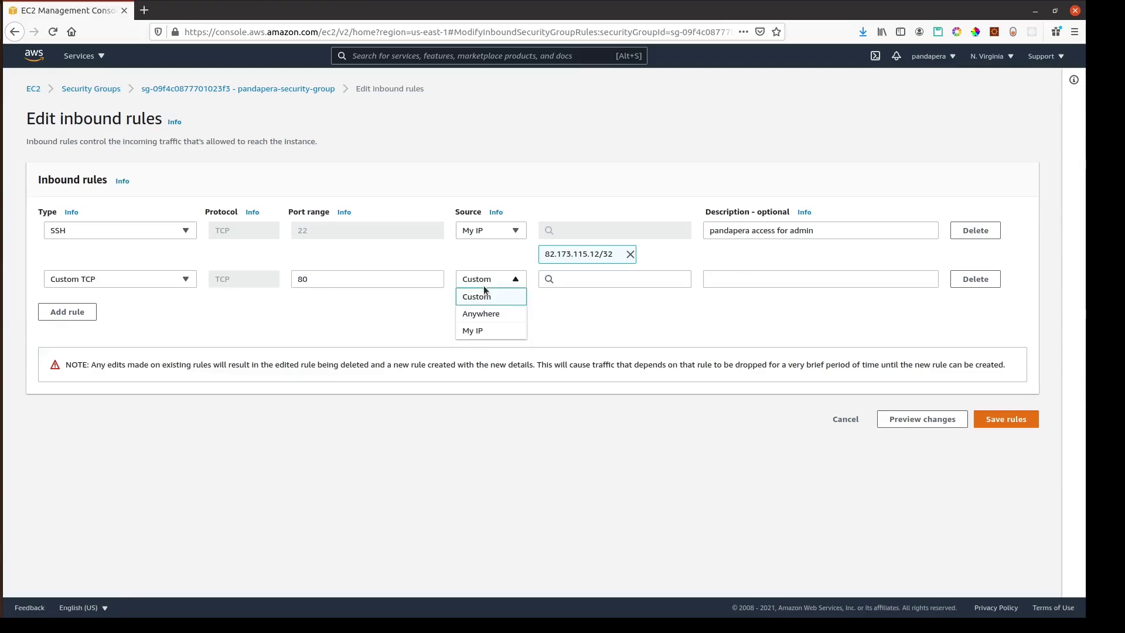
{"action": "left_click", "coordinate": [492, 315]}
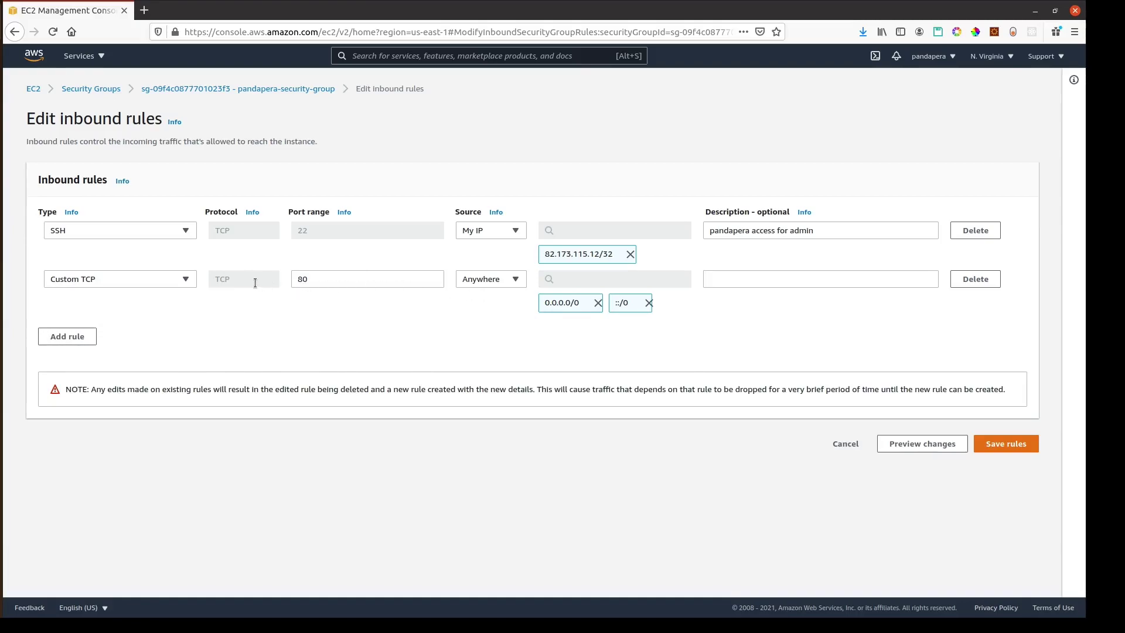
- Describe the port 80 rule as "pandapera access for everyone" and save the inbound rules
{"action": "left_click", "coordinate": [751, 280]}
{"action": "type", "text": "pan"}
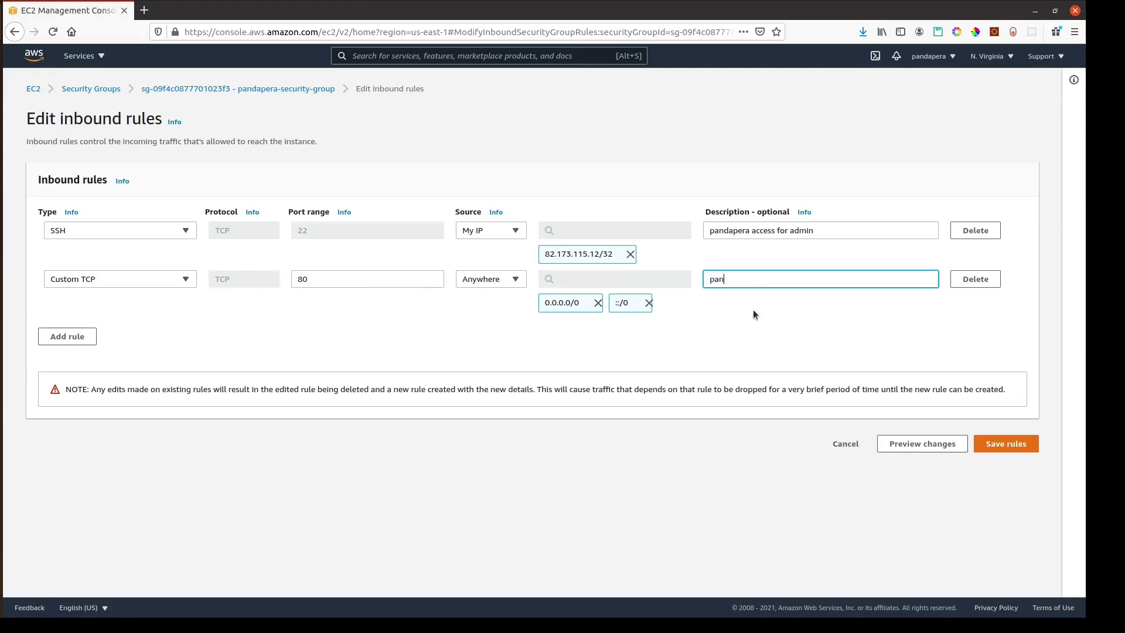
{"action": "type", "text": "dapera accees for eveyr"}
{"action": "key", "text": "BackSpace"}
{"action": "key", "text": "BackSpace"}
{"action": "type", "text": "ryone"}
{"action": "left_click", "coordinate": [1011, 446]}
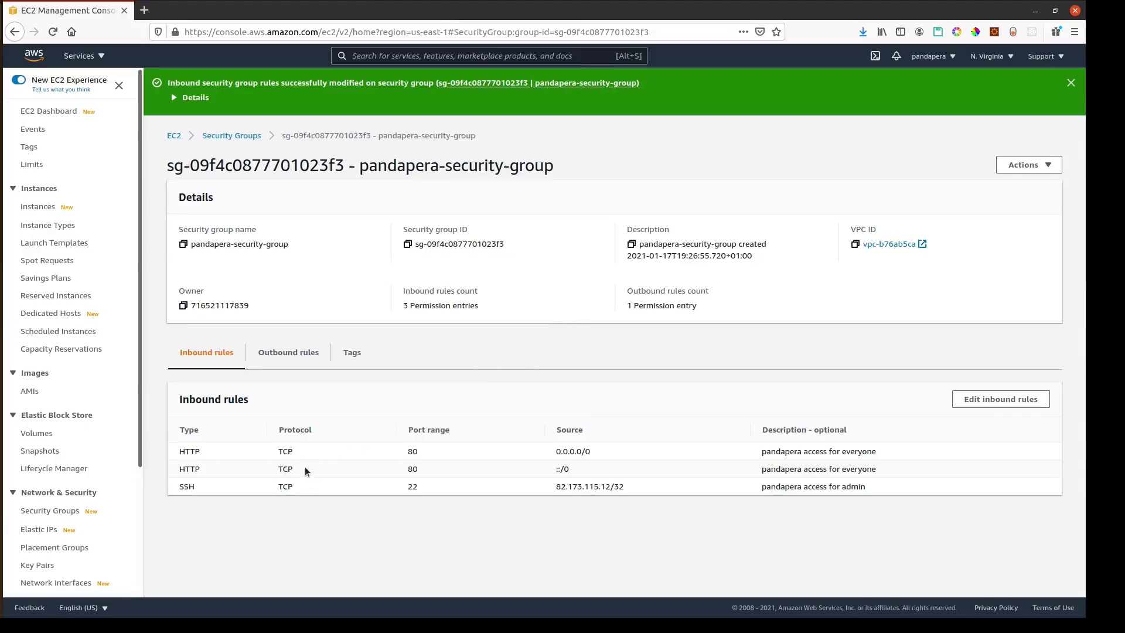
{"action": "left_click_drag", "start_coordinate": [181, 450], "coordinate": [213, 472]}
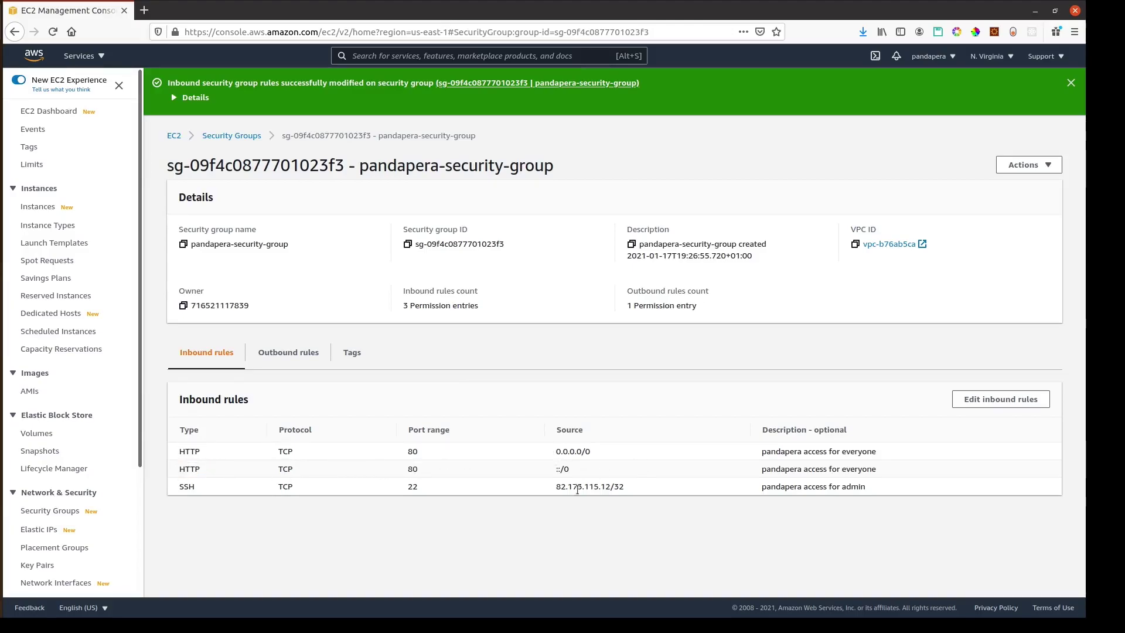